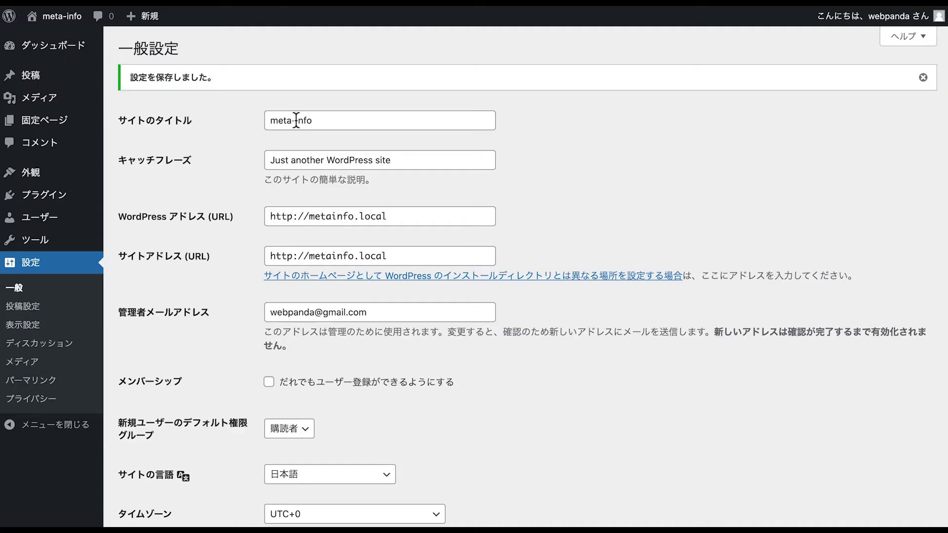
Look through the general settings and the dashboard overview, and open the WordPress updates page.
{"action": "scroll", "coordinate": [244, 173], "scroll_direction": "down", "scroll_amount": 5}
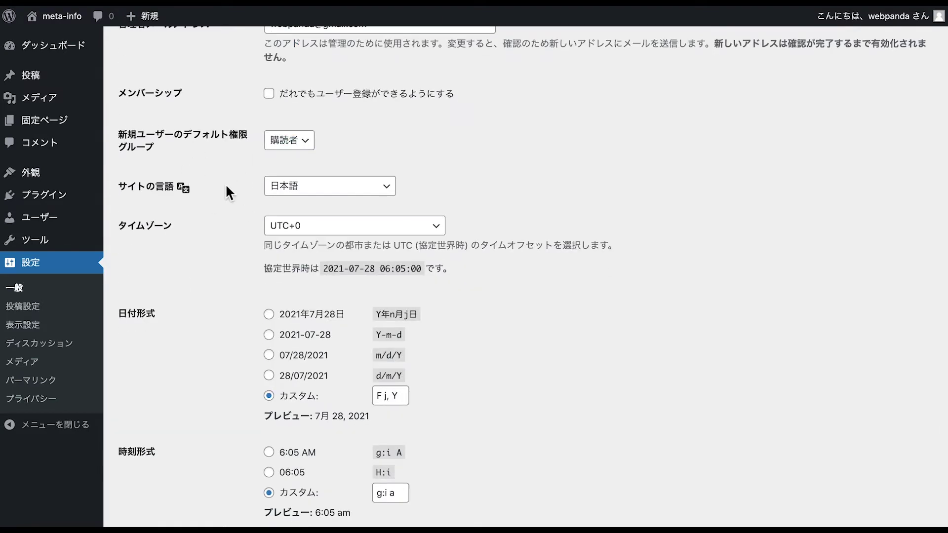
{"action": "left_click", "coordinate": [22, 51]}
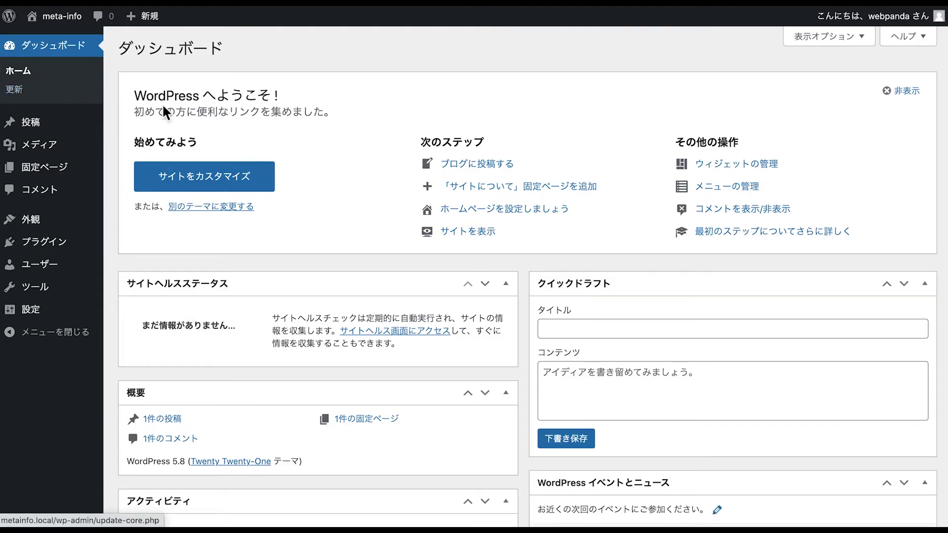
{"action": "left_click", "coordinate": [82, 59]}
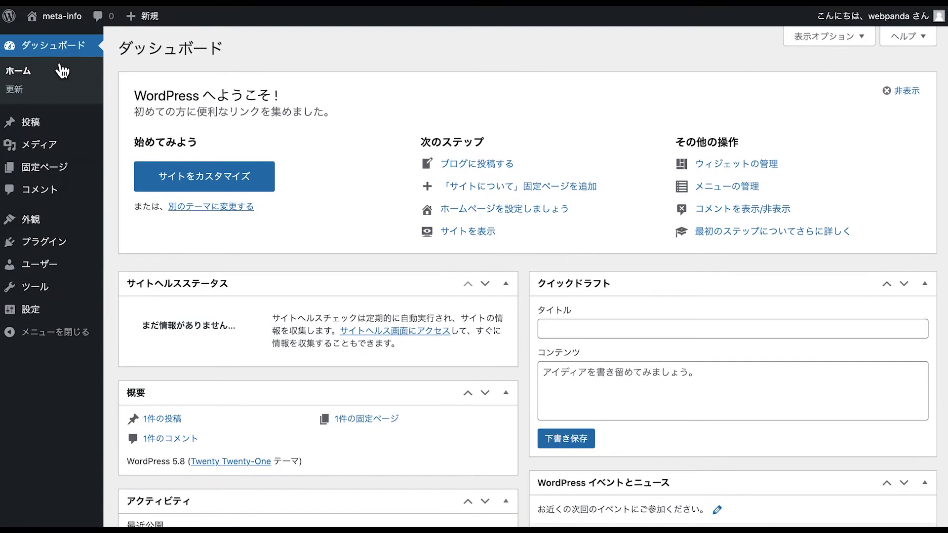
{"action": "scroll", "coordinate": [142, 110], "scroll_direction": "down", "scroll_amount": 5}
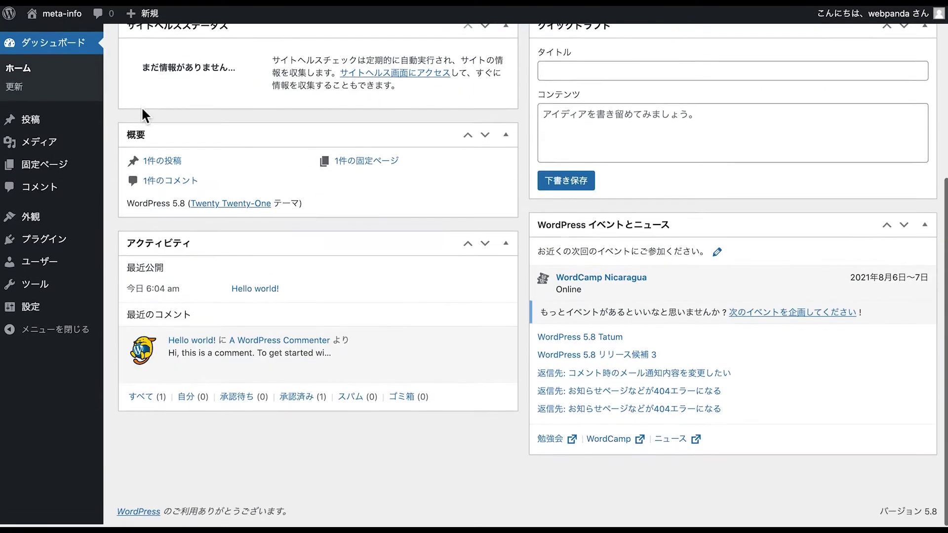
{"action": "scroll", "coordinate": [143, 110], "scroll_direction": "up", "scroll_amount": 6}
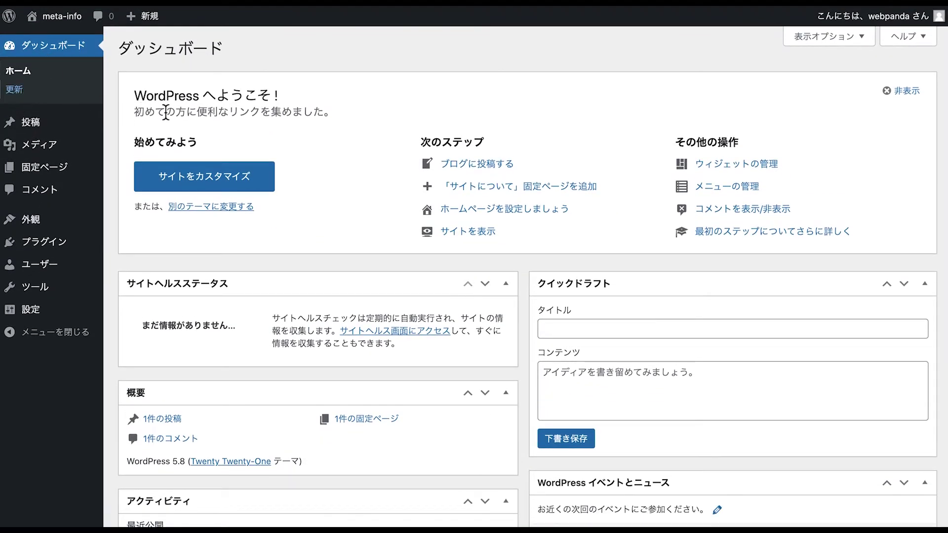
{"action": "left_click", "coordinate": [13, 89]}
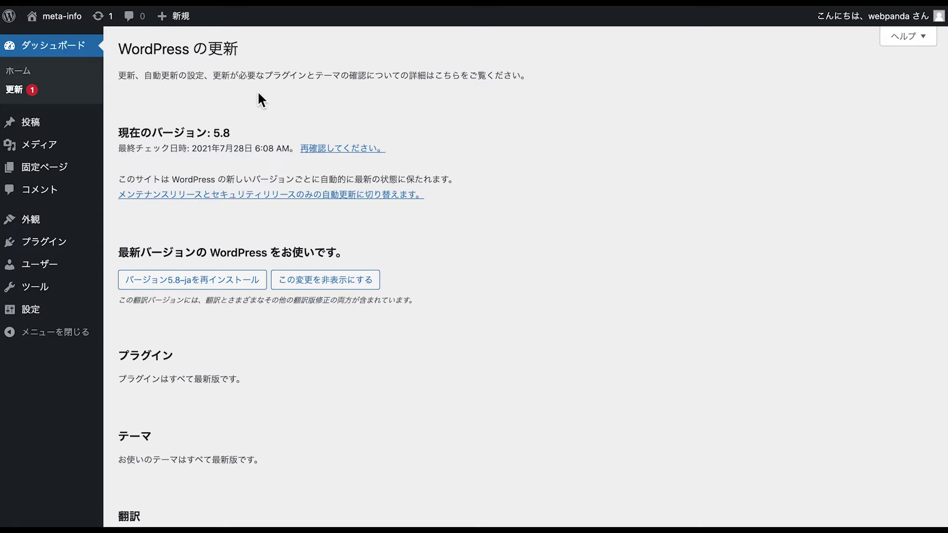
View the meta-info site's front page and examine its footer and site name.
{"action": "left_click", "coordinate": [56, 16]}
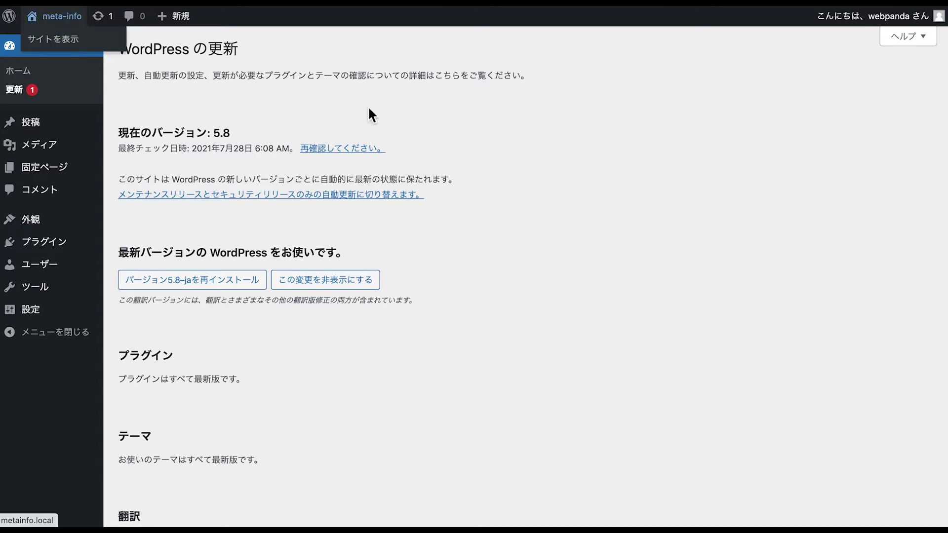
{"action": "scroll", "coordinate": [385, 123], "scroll_direction": "down", "scroll_amount": 6}
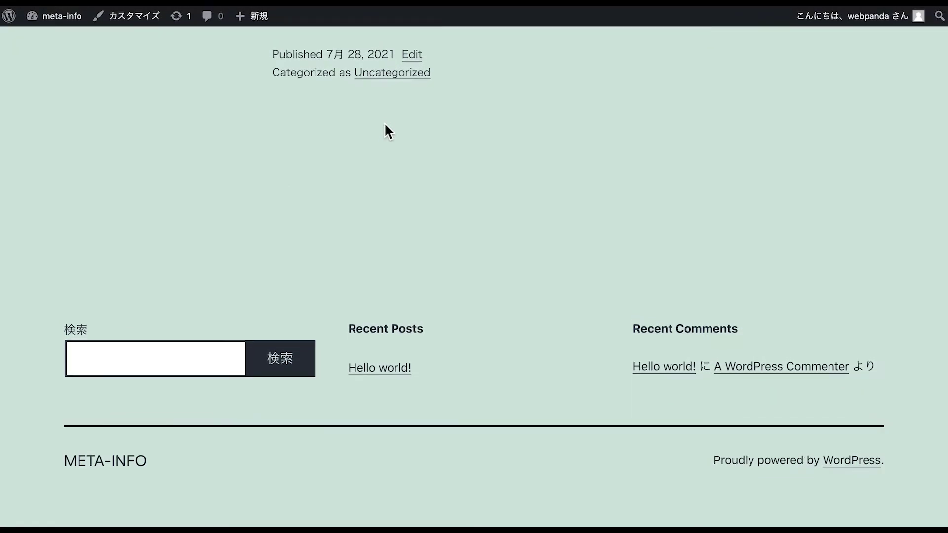
{"action": "left_click_drag", "start_coordinate": [143, 460], "coordinate": [86, 454]}
{"action": "left_click", "coordinate": [432, 214]}
Return to the admin dashboard and activate the installed Twenty Nineteen theme.
{"action": "left_click", "coordinate": [41, 19]}
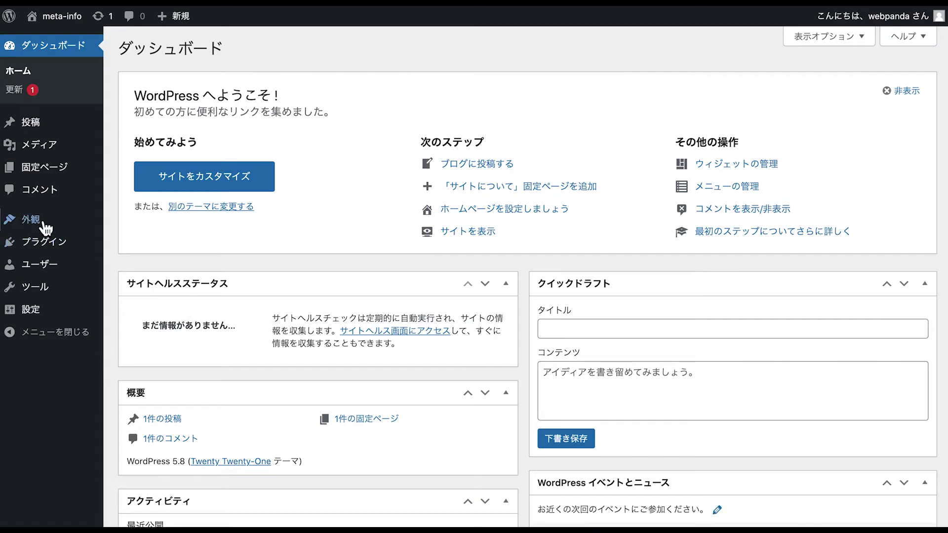
{"action": "mouse_move", "coordinate": [47, 228]}
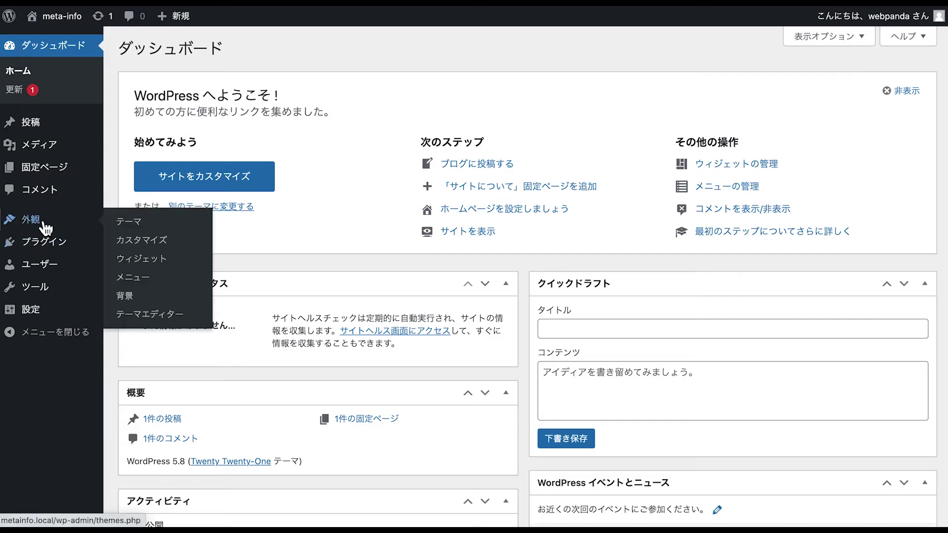
{"action": "left_click", "coordinate": [155, 230]}
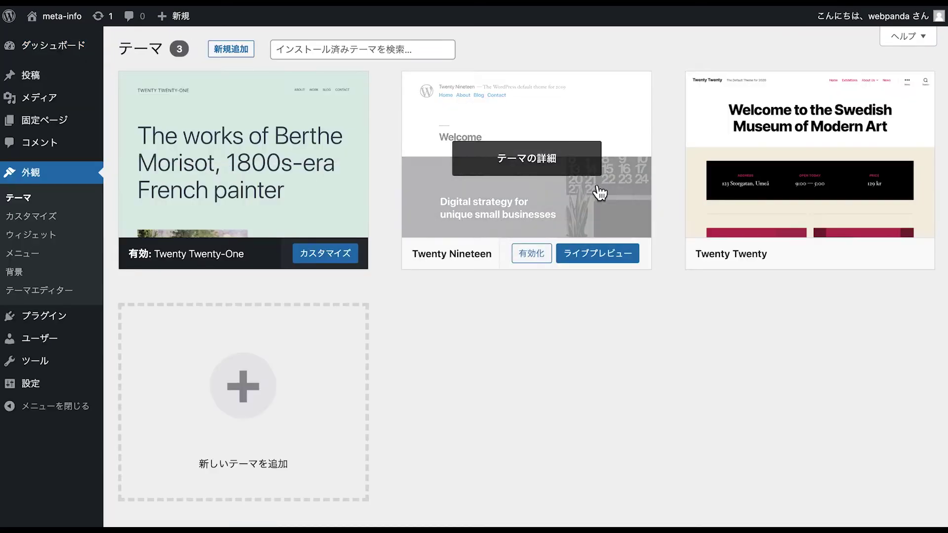
{"action": "left_click", "coordinate": [545, 262]}
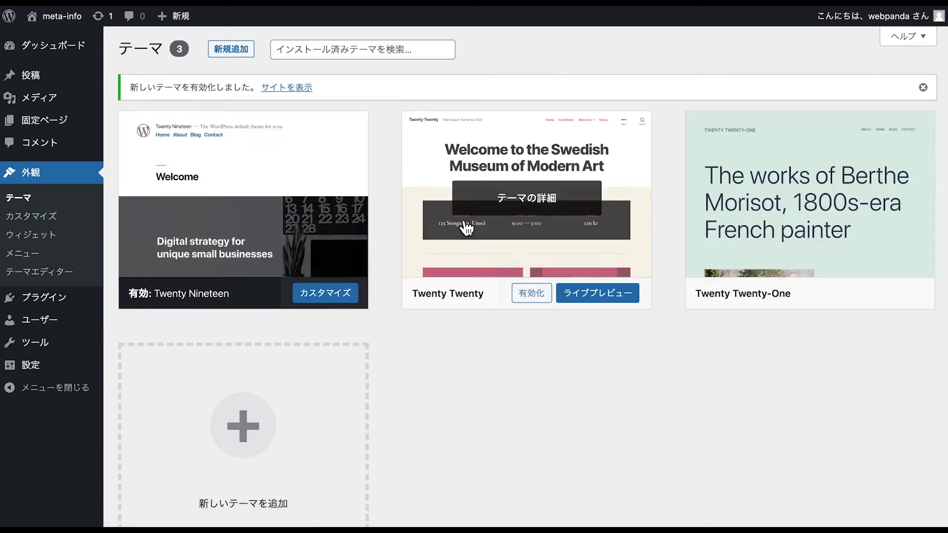
View the site's front page down to the footer with the Twenty Nineteen theme, and return to the dashboard.
{"action": "left_click", "coordinate": [62, 16]}
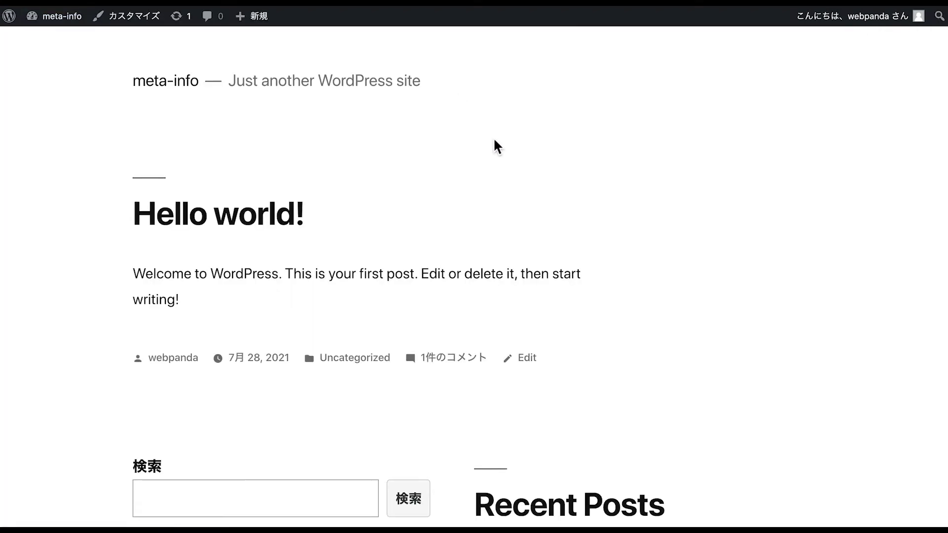
{"action": "scroll", "coordinate": [505, 155], "scroll_direction": "down", "scroll_amount": 10}
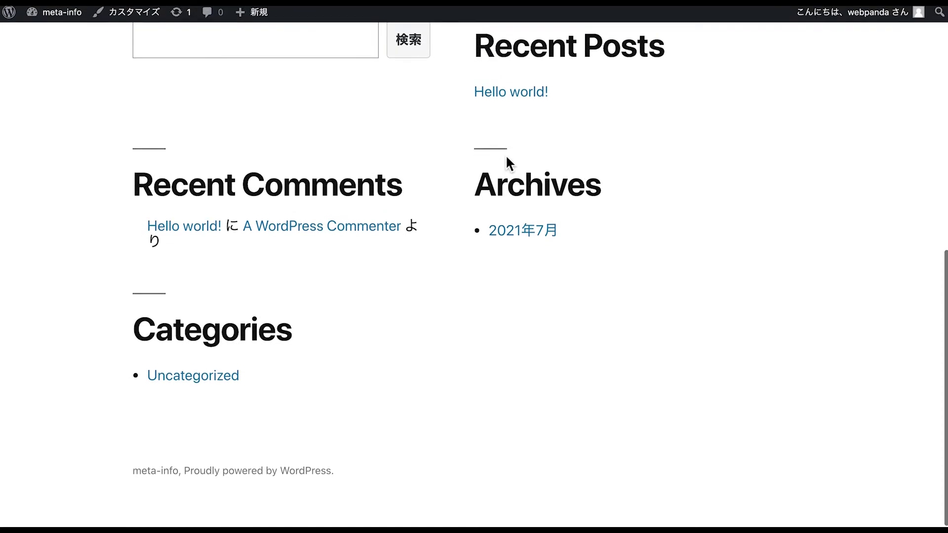
{"action": "scroll", "coordinate": [505, 155], "scroll_direction": "up", "scroll_amount": 10}
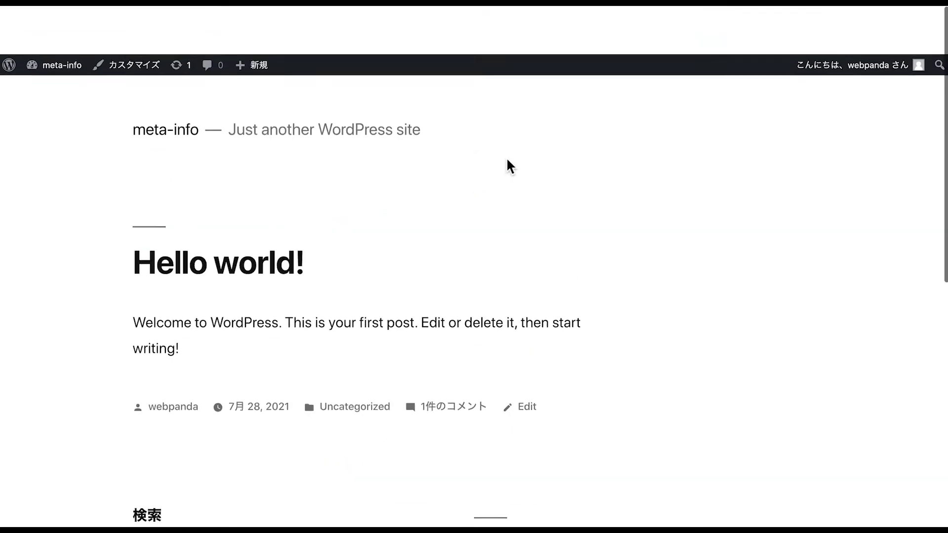
{"action": "mouse_move", "coordinate": [62, 20]}
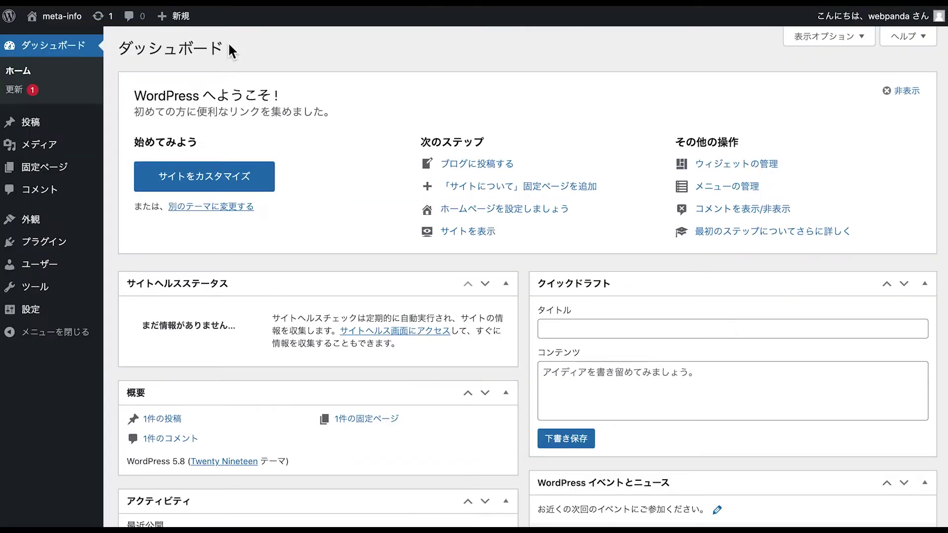
Open the page for adding new themes and search the theme directory for "lightning".
{"action": "mouse_move", "coordinate": [43, 227]}
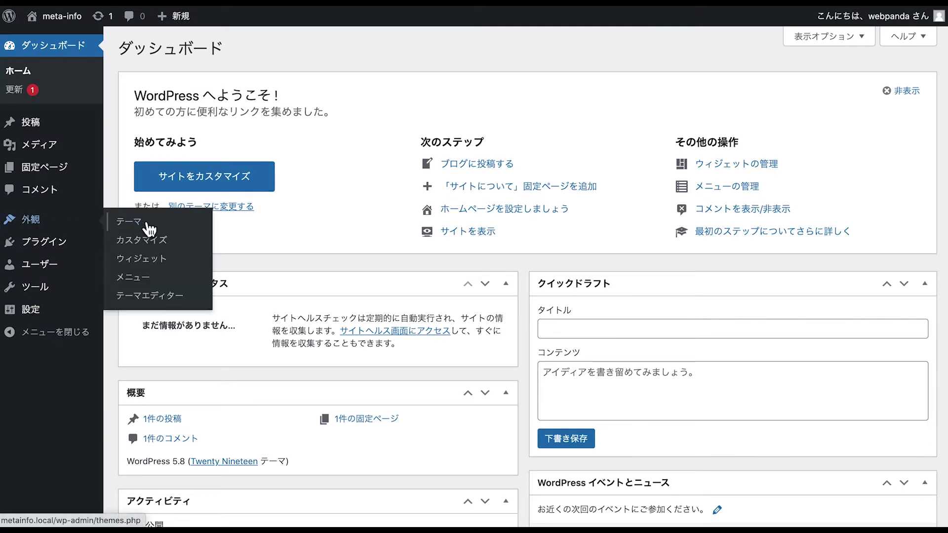
{"action": "left_click", "coordinate": [149, 228]}
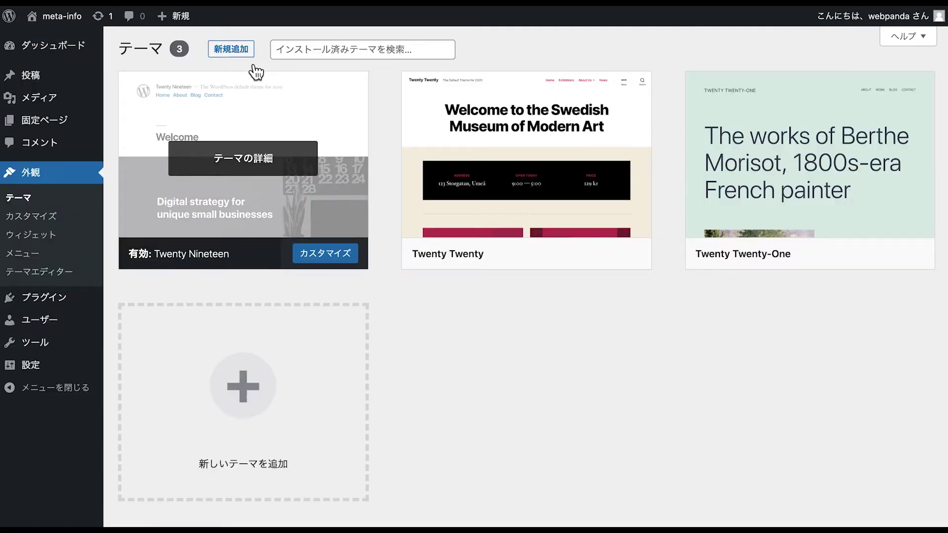
{"action": "left_click", "coordinate": [236, 54]}
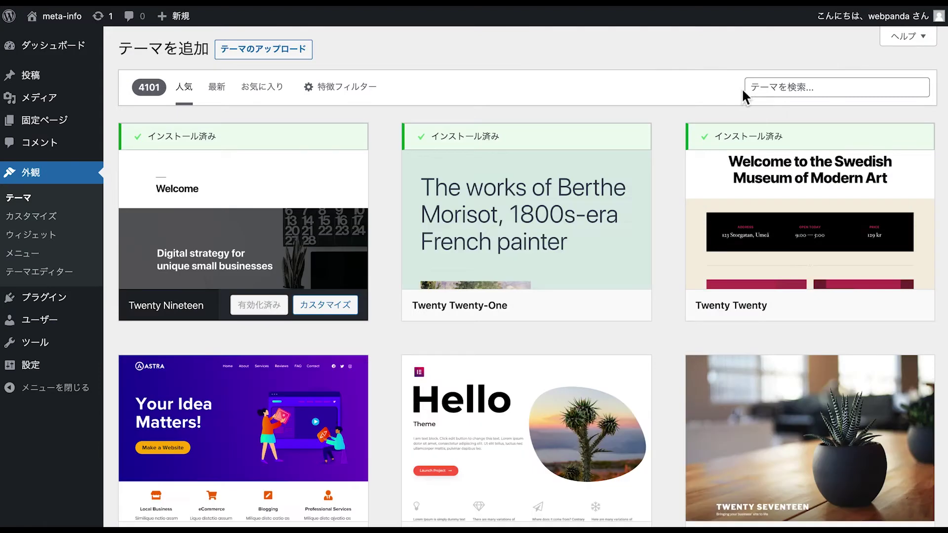
{"action": "left_click", "coordinate": [759, 92]}
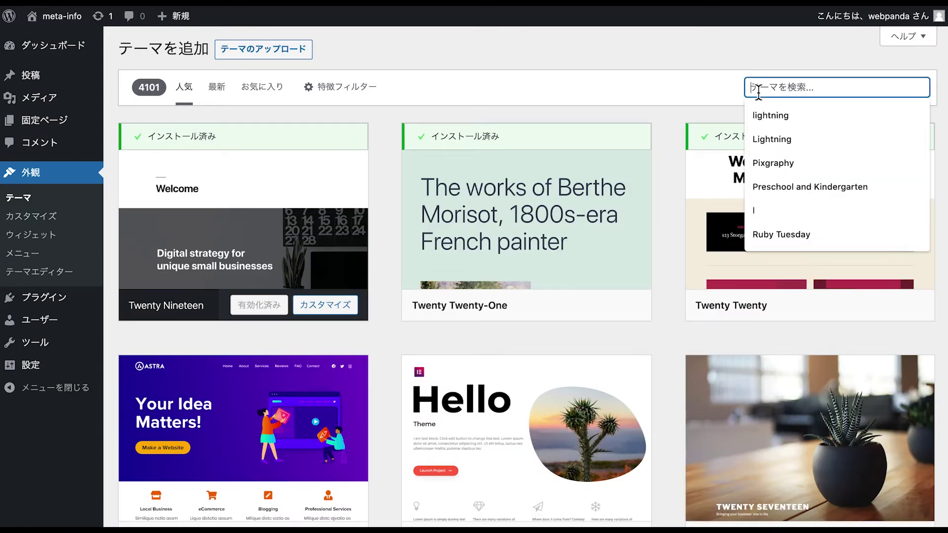
{"action": "left_click", "coordinate": [780, 118]}
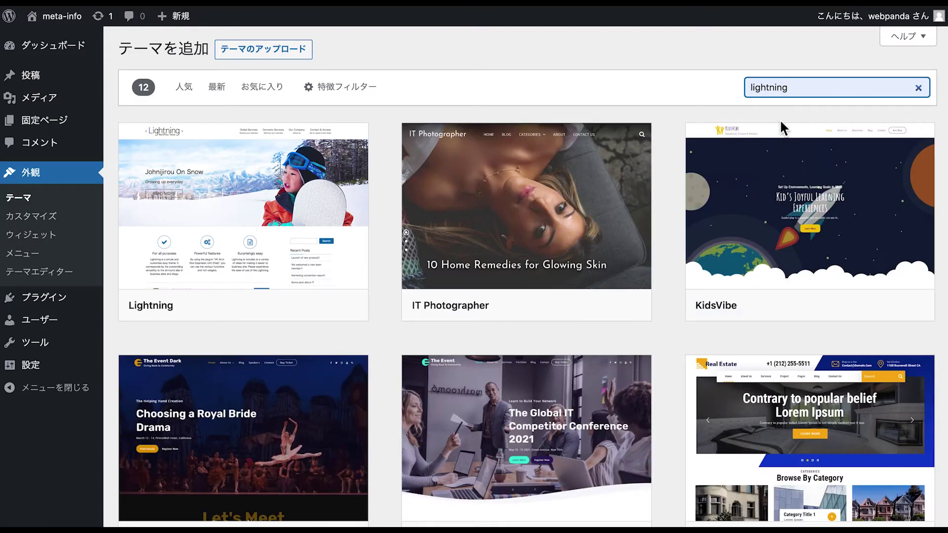
Install the Lightning theme and activate it.
{"action": "mouse_move", "coordinate": [263, 283]}
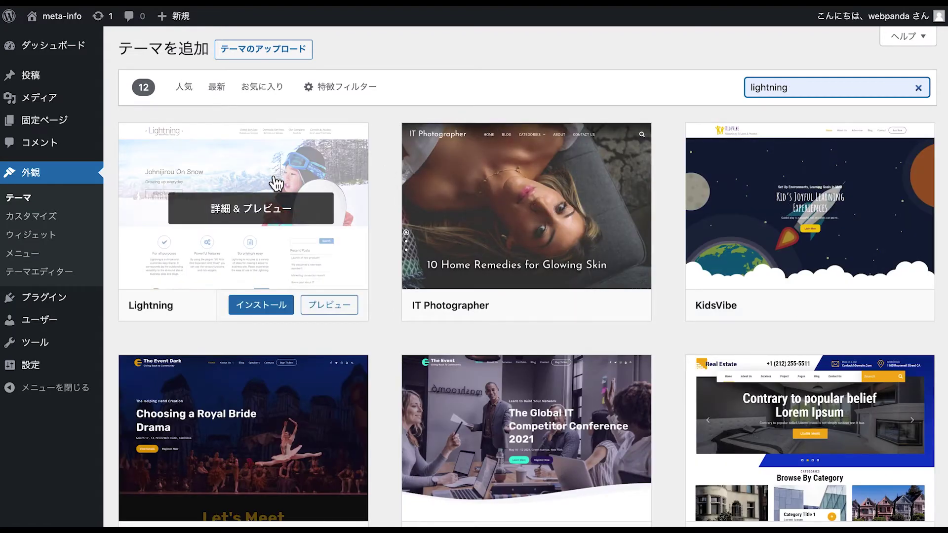
{"action": "left_click", "coordinate": [263, 305]}
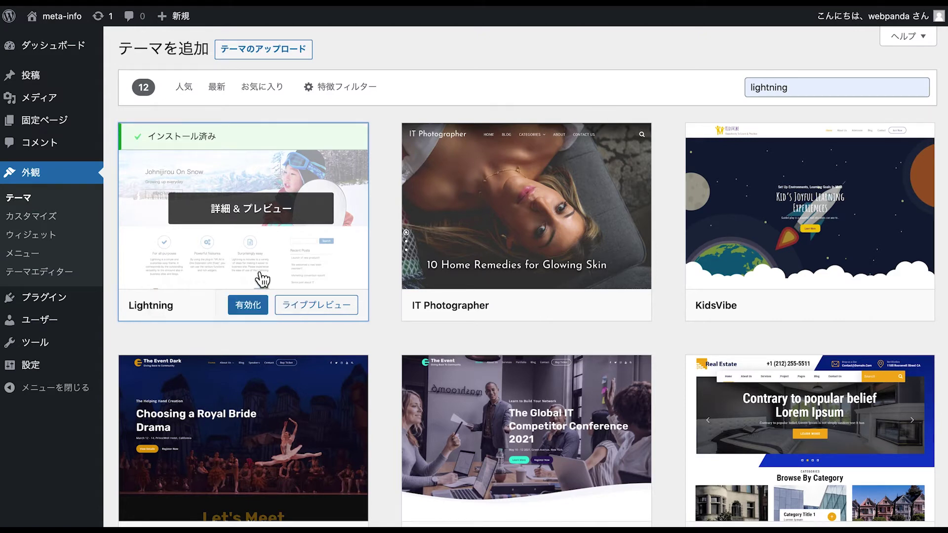
{"action": "left_click", "coordinate": [250, 310]}
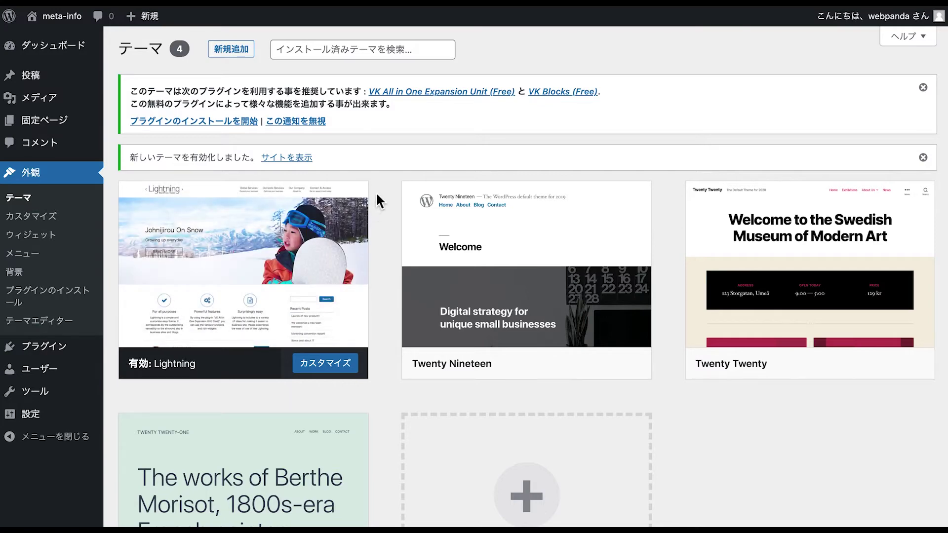
View the site's front page with the Lightning theme and examine its header slider, post list and footer.
{"action": "left_click", "coordinate": [292, 163]}
{"action": "scroll", "coordinate": [379, 201], "scroll_direction": "down", "scroll_amount": 5}
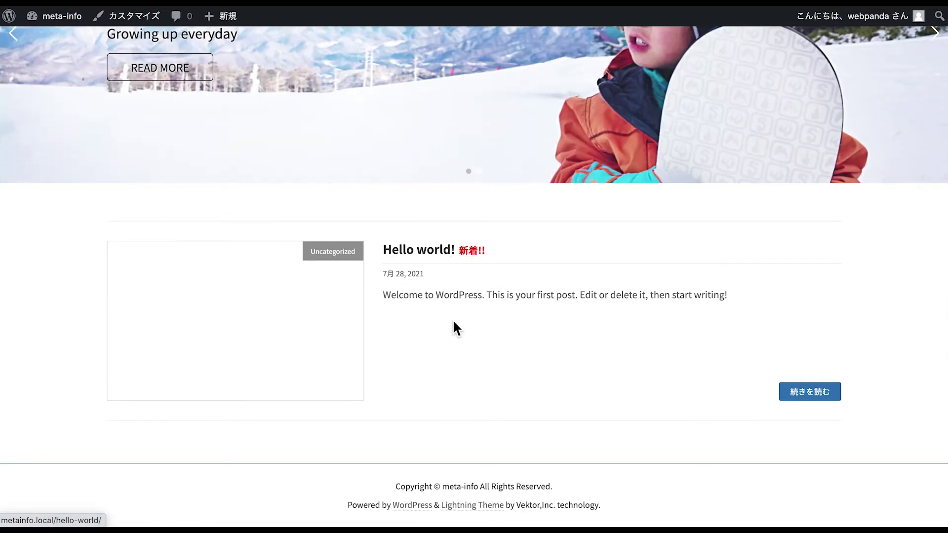
{"action": "scroll", "coordinate": [460, 295], "scroll_direction": "up", "scroll_amount": 5}
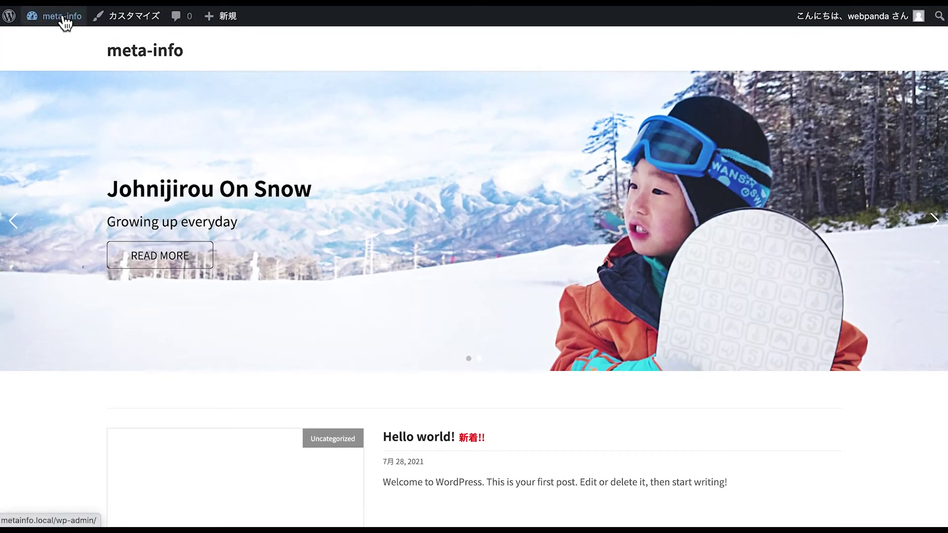
{"action": "left_click", "coordinate": [65, 22]}
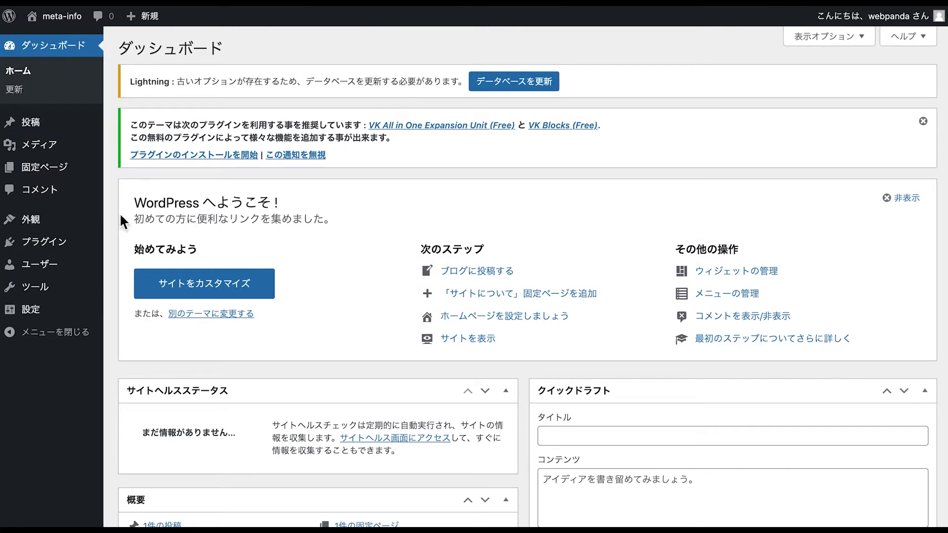
{"action": "mouse_move", "coordinate": [10, 226]}
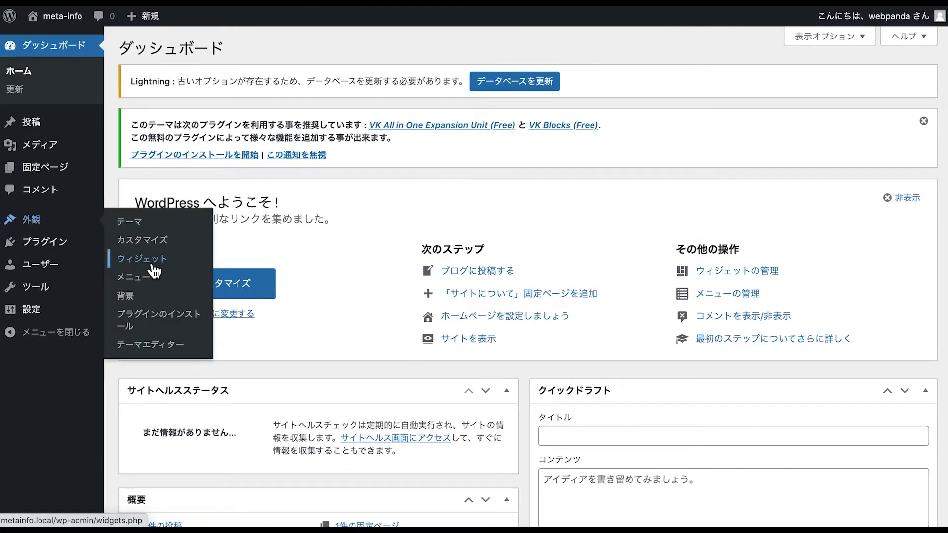
{"action": "left_click", "coordinate": [74, 33]}
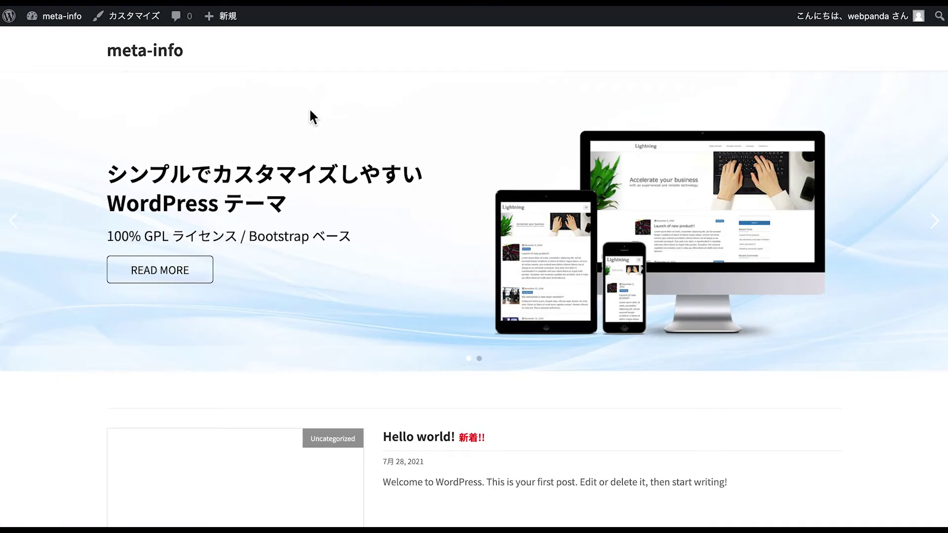
{"action": "scroll", "coordinate": [311, 114], "scroll_direction": "down", "scroll_amount": 5}
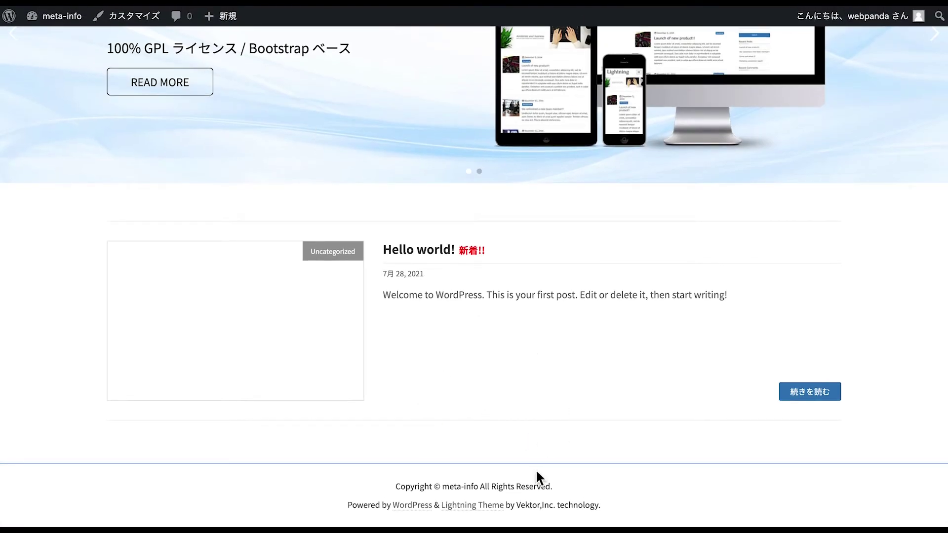
{"action": "scroll", "coordinate": [535, 469], "scroll_direction": "up", "scroll_amount": 5}
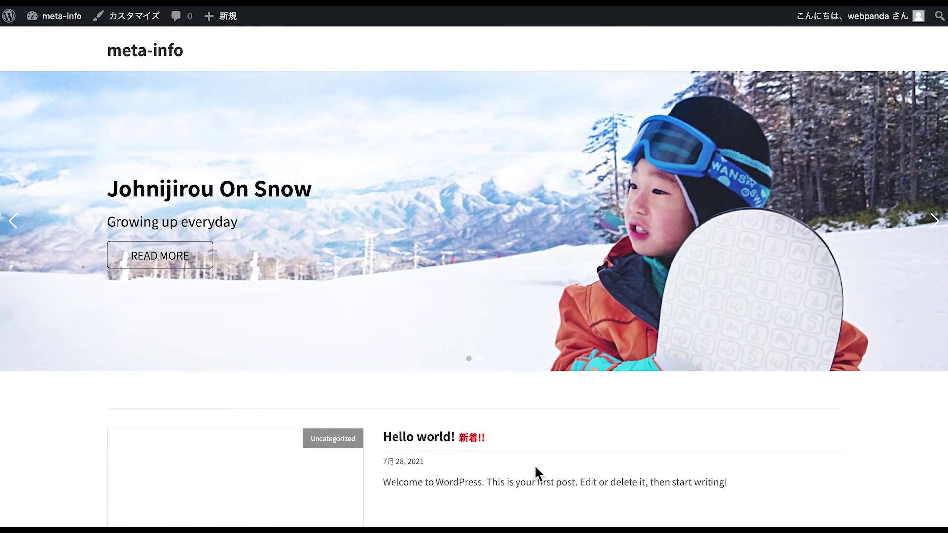
{"action": "scroll", "coordinate": [534, 464], "scroll_direction": "down", "scroll_amount": 5}
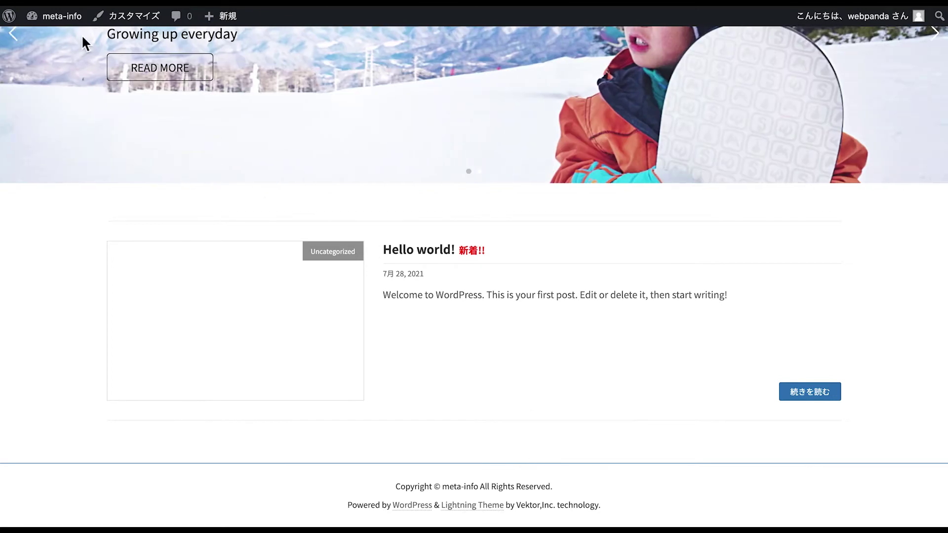
Open the widget settings (ウィジェット) from the admin dashboard and dismiss the block widgets welcome guide.
{"action": "left_click", "coordinate": [66, 31]}
{"action": "mouse_move", "coordinate": [16, 226]}
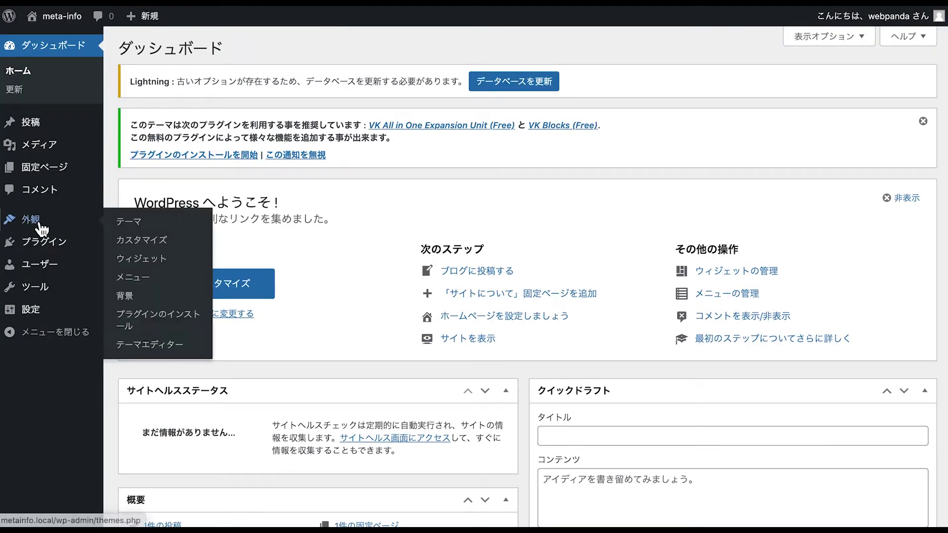
{"action": "left_click", "coordinate": [187, 259]}
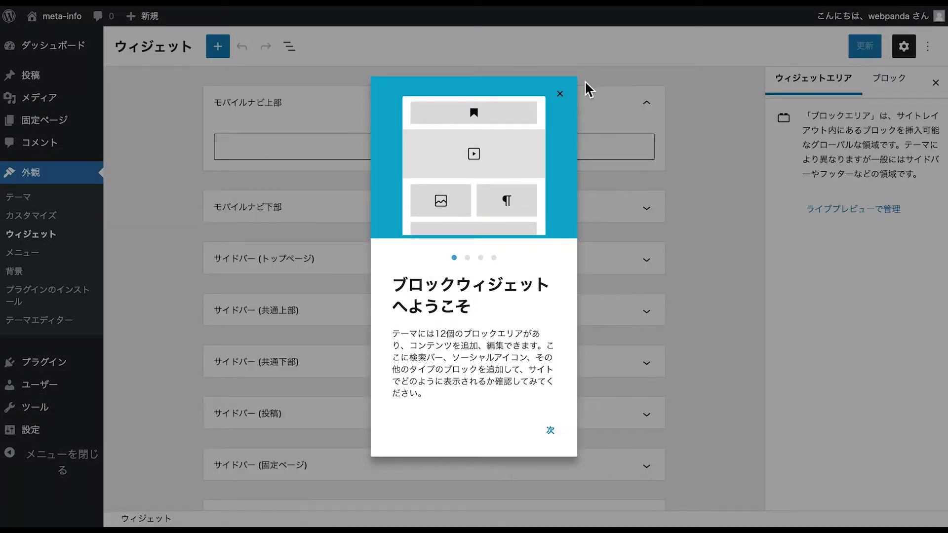
{"action": "left_click", "coordinate": [561, 93]}
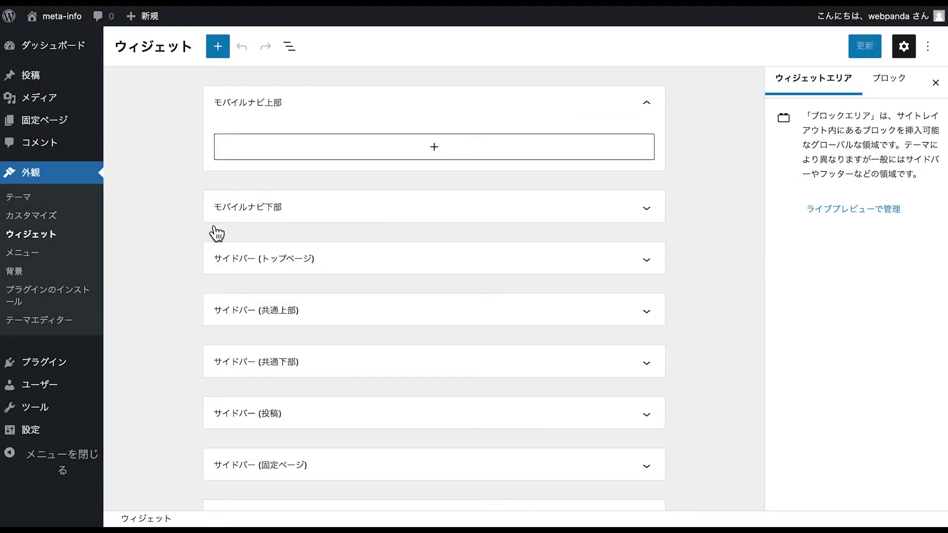
Add the メタ情報 widget to the サイドバー (共通上部) area and save the widgets.
{"action": "scroll", "coordinate": [205, 228], "scroll_direction": "down", "scroll_amount": 5}
{"action": "left_click", "coordinate": [325, 169]}
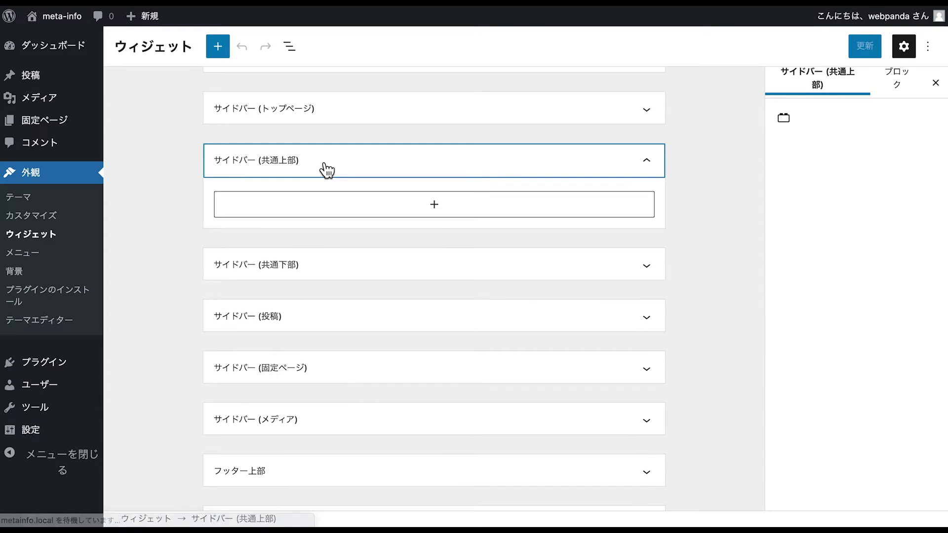
{"action": "left_click", "coordinate": [435, 213]}
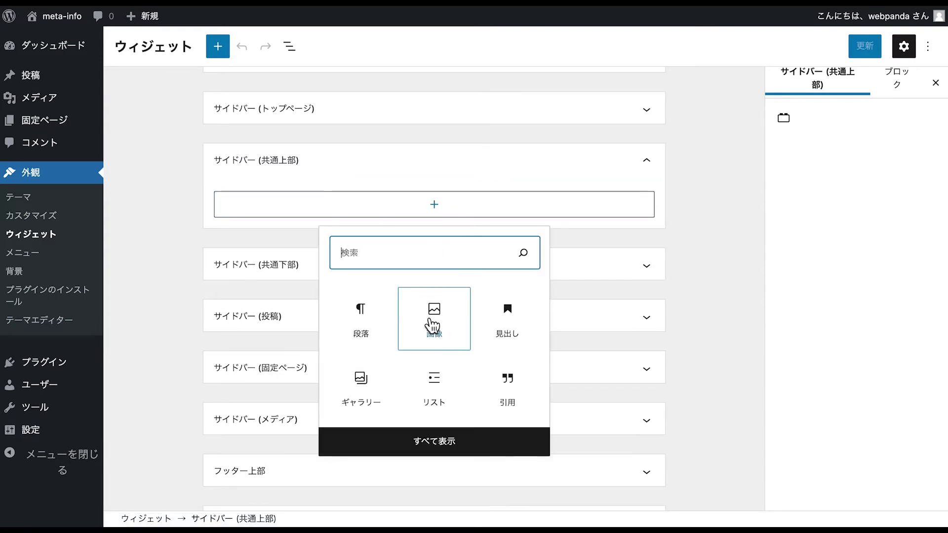
{"action": "left_click", "coordinate": [446, 443]}
{"action": "scroll", "coordinate": [269, 354], "scroll_direction": "down", "scroll_amount": 5}
{"action": "scroll", "coordinate": [264, 352], "scroll_direction": "down", "scroll_amount": 9}
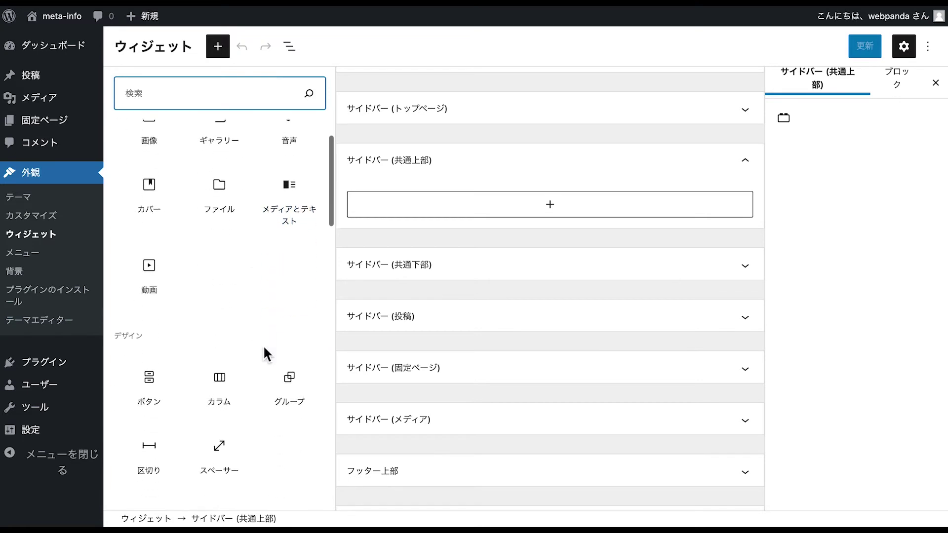
{"action": "scroll", "coordinate": [262, 345], "scroll_direction": "down", "scroll_amount": 5}
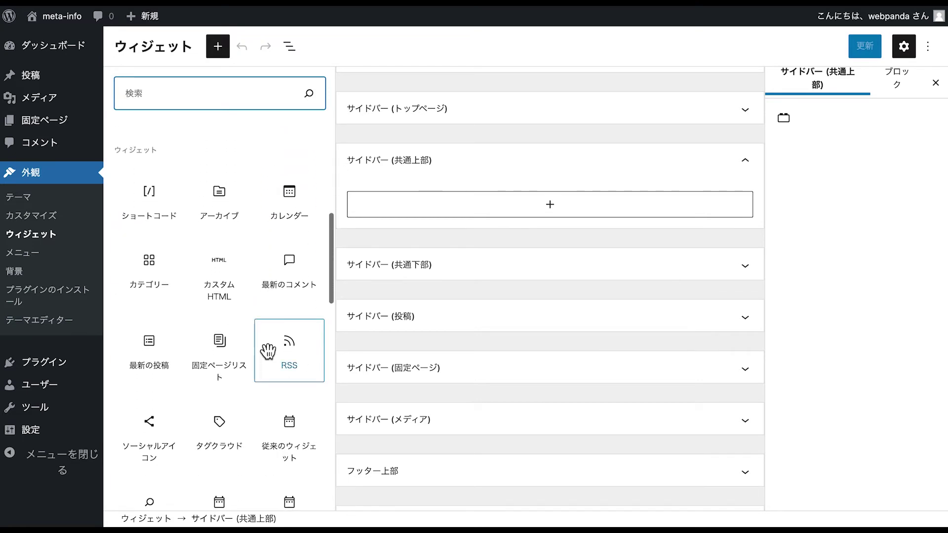
{"action": "scroll", "coordinate": [269, 356], "scroll_direction": "down", "scroll_amount": 6}
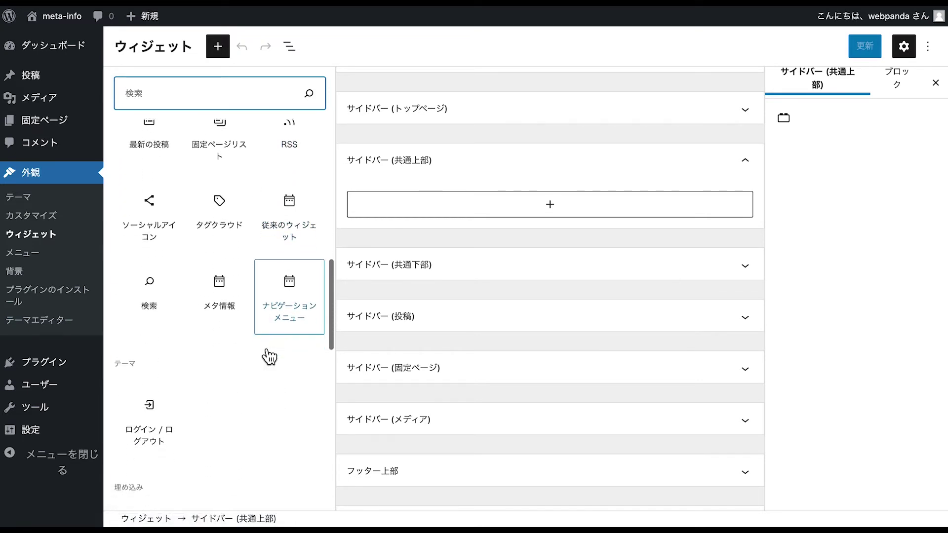
{"action": "scroll", "coordinate": [225, 253], "scroll_direction": "up", "scroll_amount": 3}
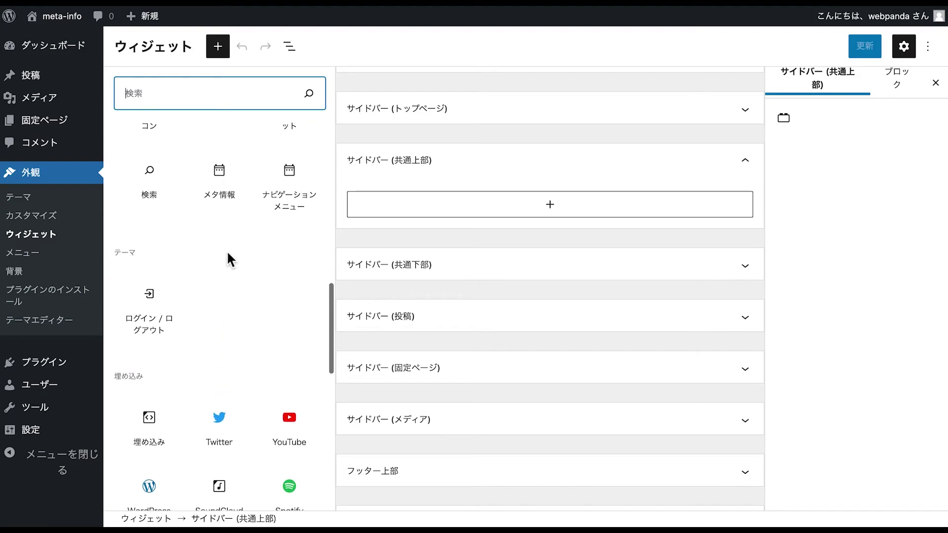
{"action": "left_click", "coordinate": [228, 195]}
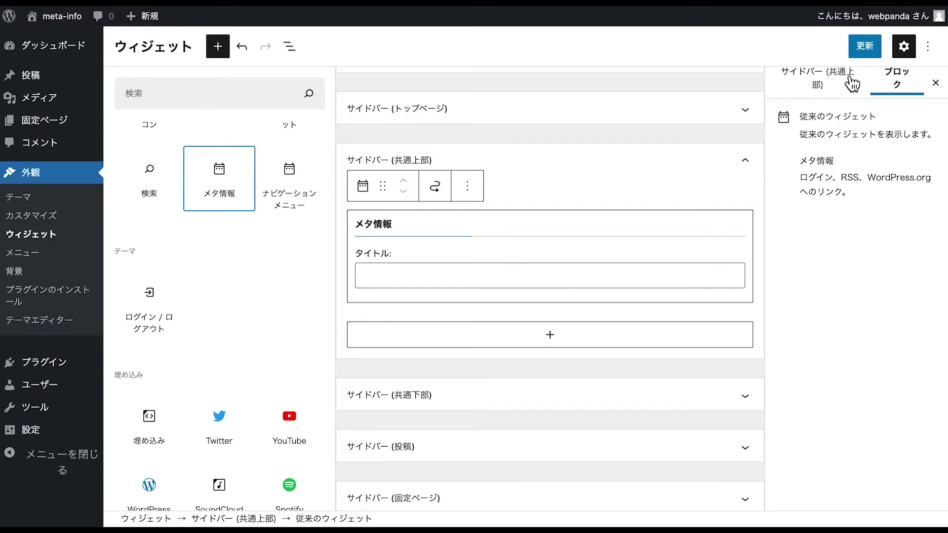
{"action": "left_click", "coordinate": [862, 47]}
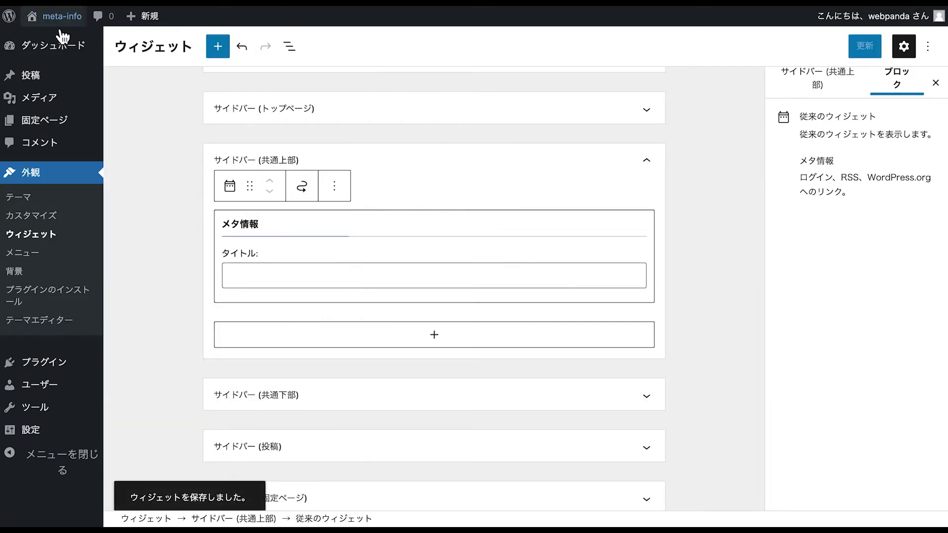
Check the site's front page down to the footer for the added widget, and reopen the widget settings (ウィジェット).
{"action": "left_click", "coordinate": [30, 21]}
{"action": "scroll", "coordinate": [436, 78], "scroll_direction": "down", "scroll_amount": 4}
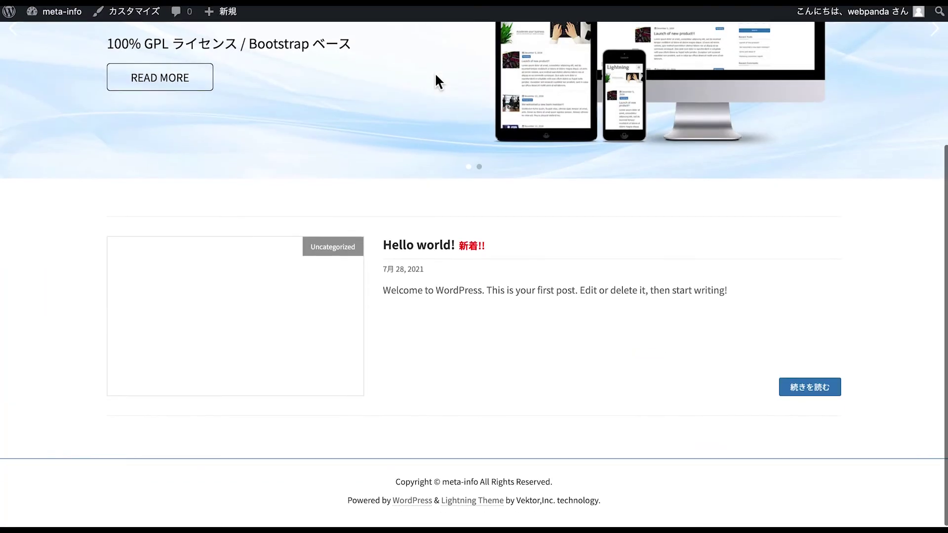
{"action": "left_click", "coordinate": [63, 22]}
{"action": "mouse_move", "coordinate": [51, 231]}
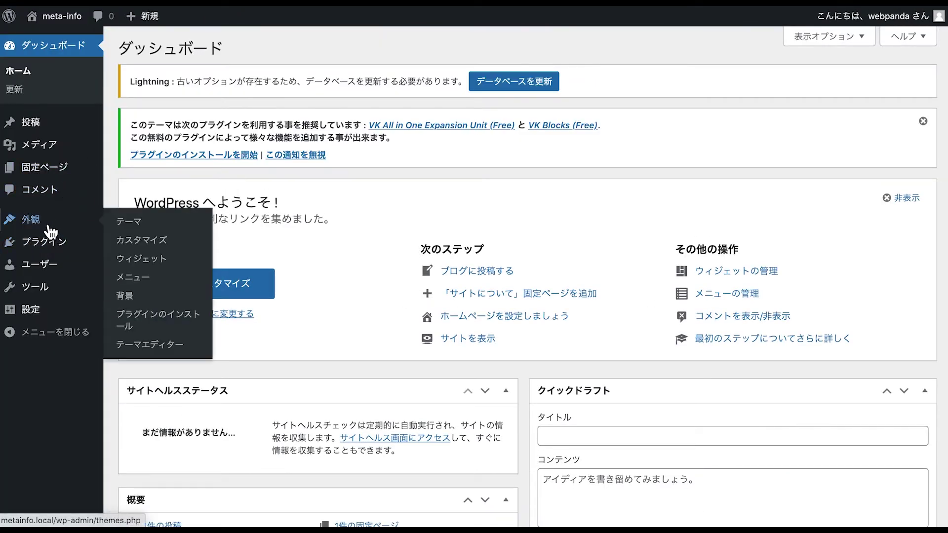
{"action": "scroll", "coordinate": [50, 232], "scroll_direction": "down", "scroll_amount": 1}
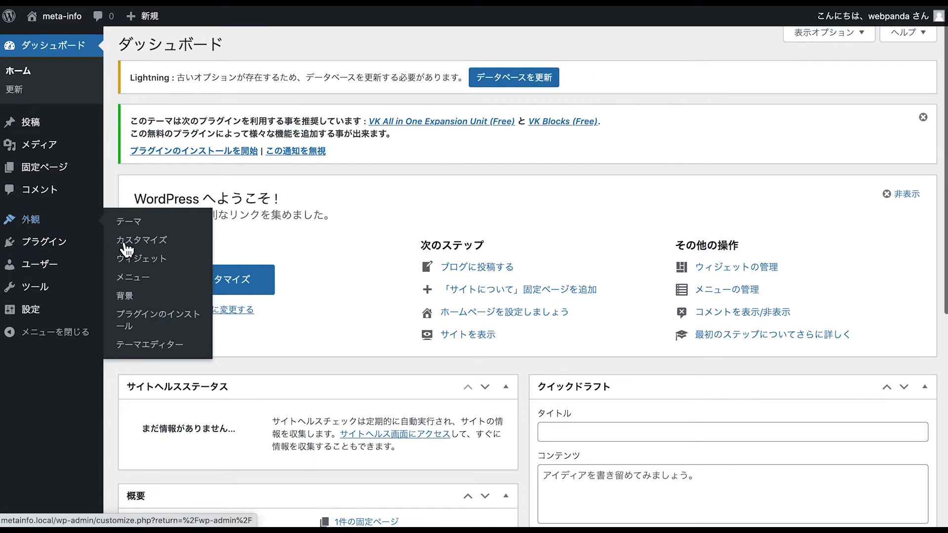
{"action": "left_click", "coordinate": [129, 262]}
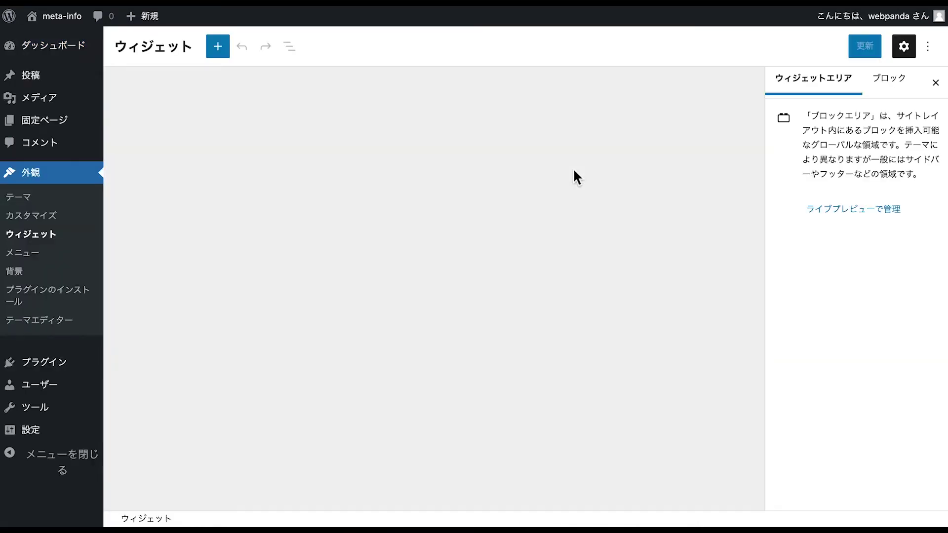
Expand the サイドバー (トップページ) and サイドバー (共通上部) areas and examine the メタ情報 widget's links.
{"action": "left_click", "coordinate": [474, 270]}
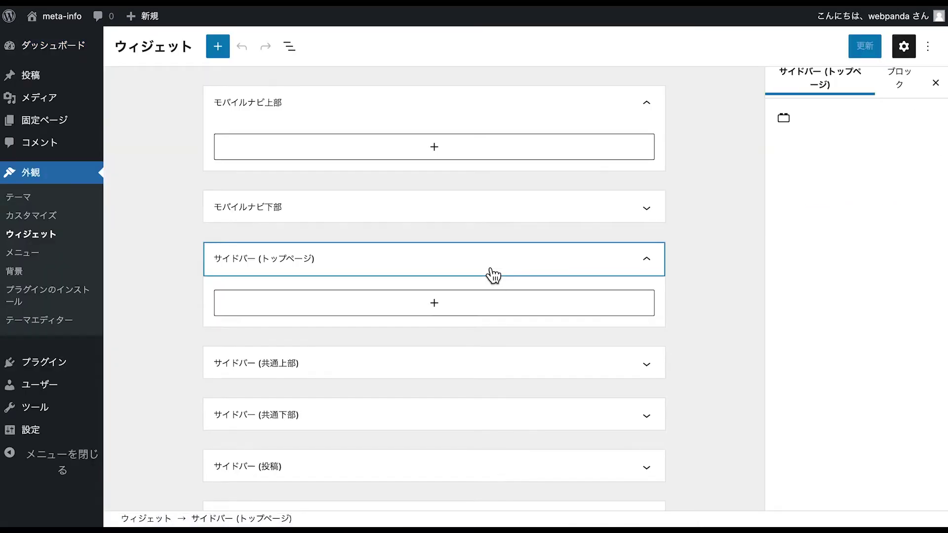
{"action": "scroll", "coordinate": [454, 331], "scroll_direction": "down", "scroll_amount": 1}
{"action": "left_click", "coordinate": [455, 320]}
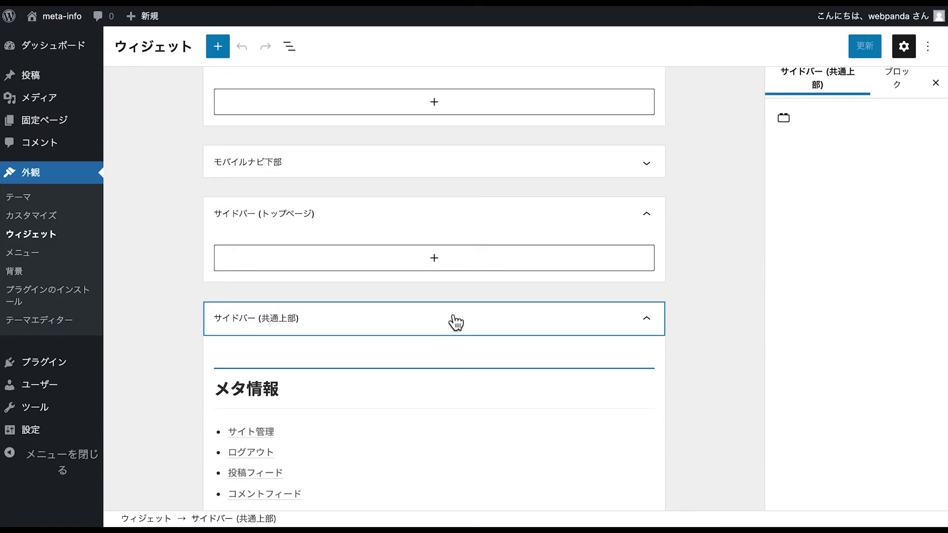
{"action": "scroll", "coordinate": [457, 316], "scroll_direction": "down", "scroll_amount": 2}
{"action": "scroll", "coordinate": [458, 311], "scroll_direction": "down", "scroll_amount": 2}
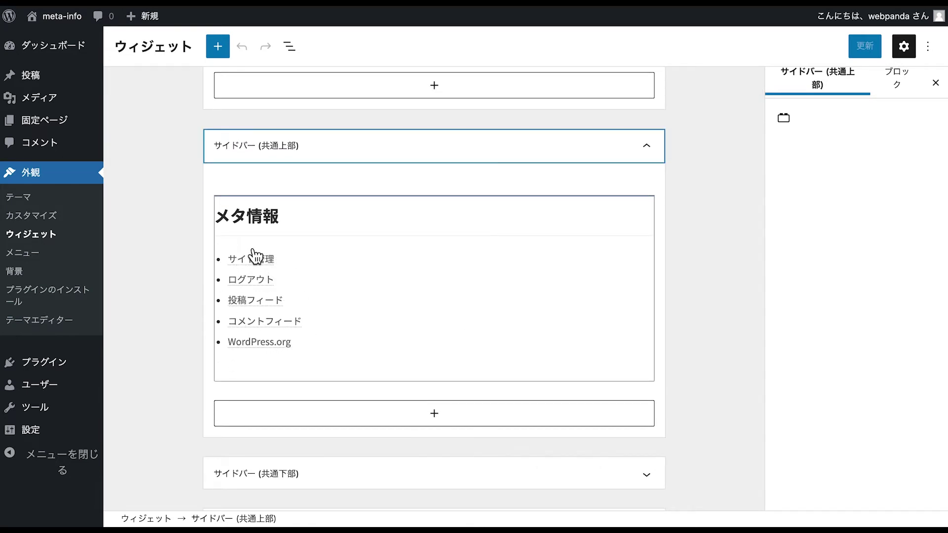
{"action": "left_click", "coordinate": [302, 215]}
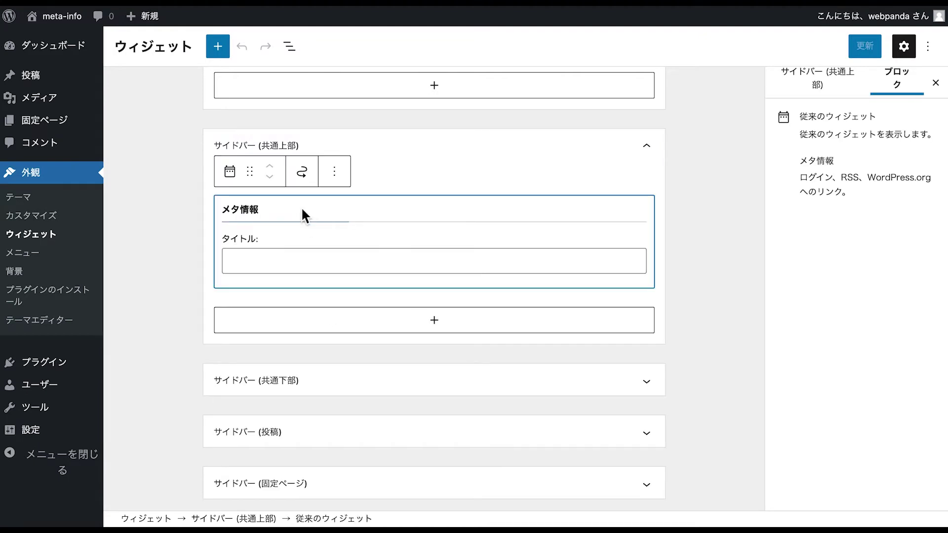
{"action": "left_click", "coordinate": [338, 181]}
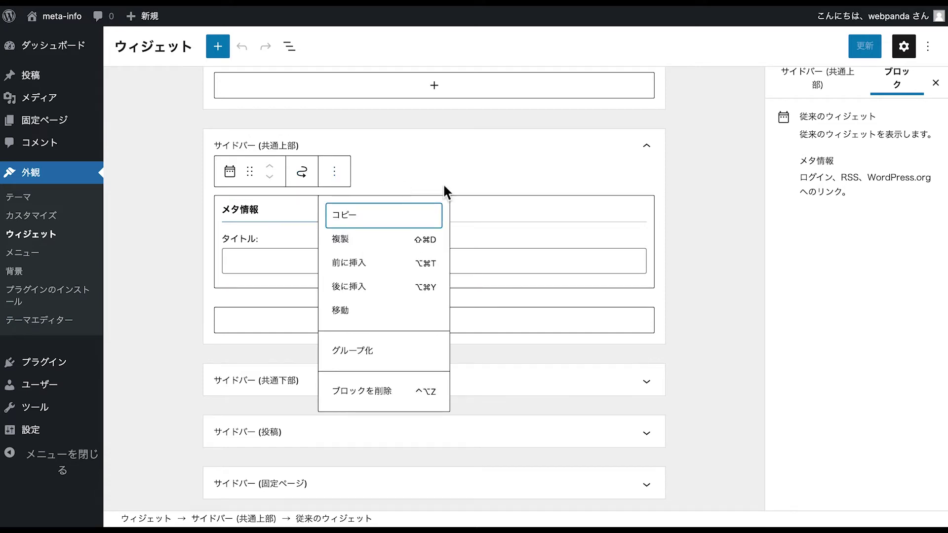
{"action": "left_click", "coordinate": [527, 210]}
{"action": "left_click_drag", "start_coordinate": [527, 210], "coordinate": [523, 179]}
{"action": "left_click", "coordinate": [482, 170]}
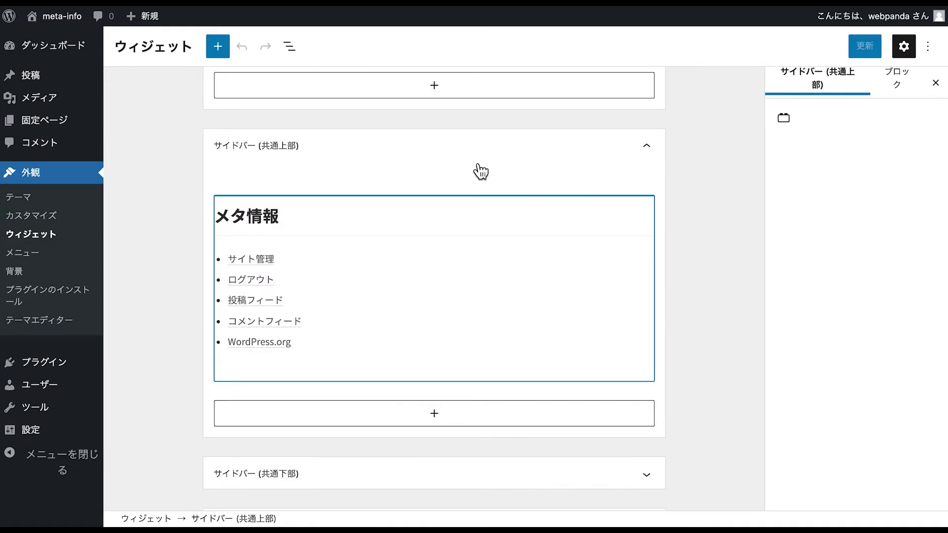
{"action": "left_click_drag", "start_coordinate": [495, 212], "coordinate": [496, 170]}
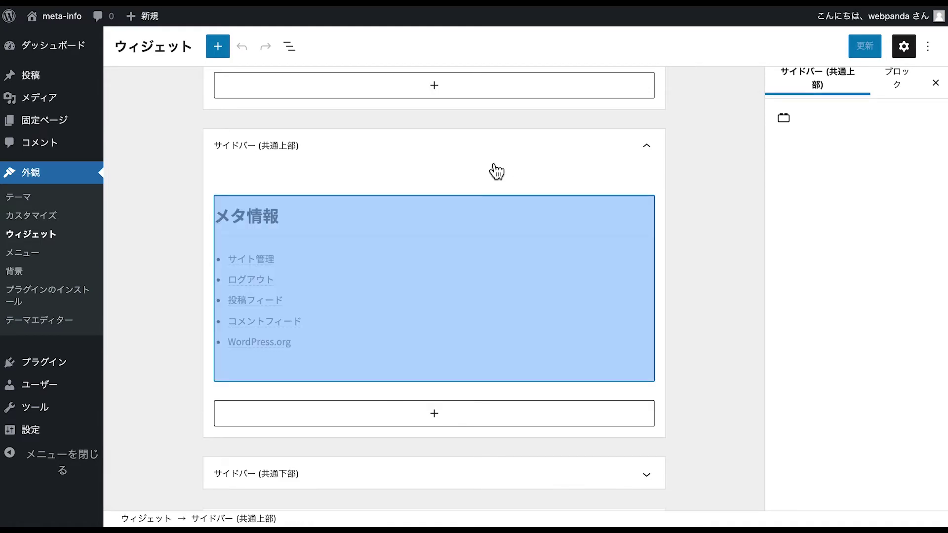
{"action": "left_click", "coordinate": [301, 229]}
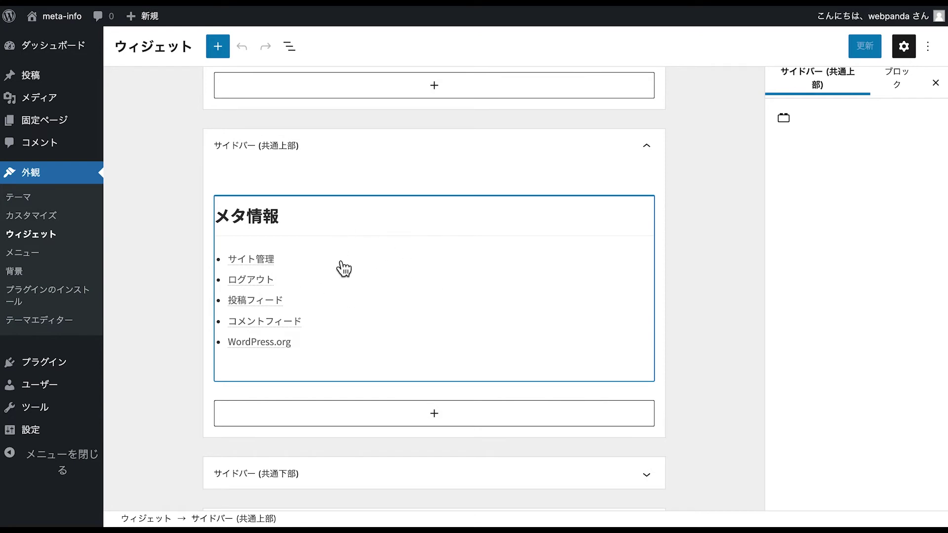
{"action": "left_click", "coordinate": [547, 155]}
{"action": "left_click", "coordinate": [538, 152]}
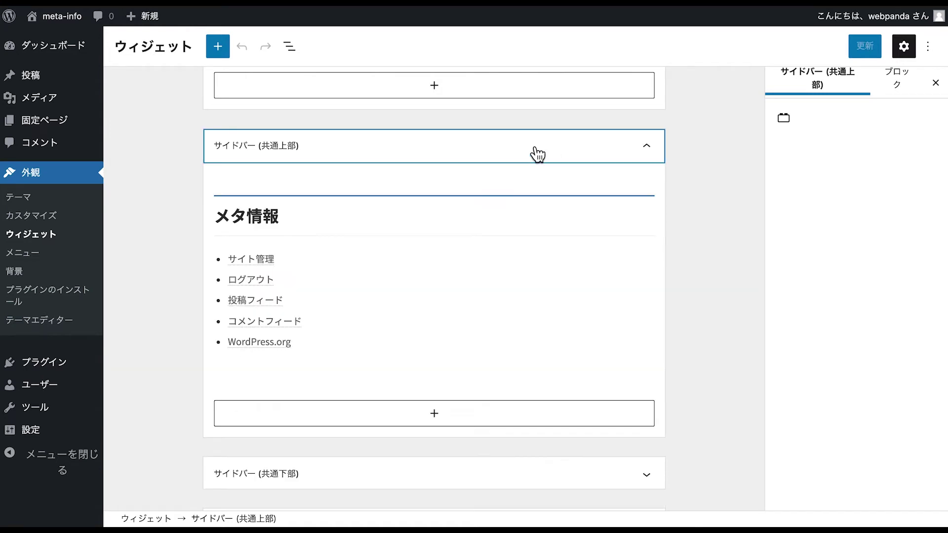
Move the メタ情報 widget from サイドバー (共通上部) to the フッター上部 area and save the widgets.
{"action": "left_click", "coordinate": [393, 227]}
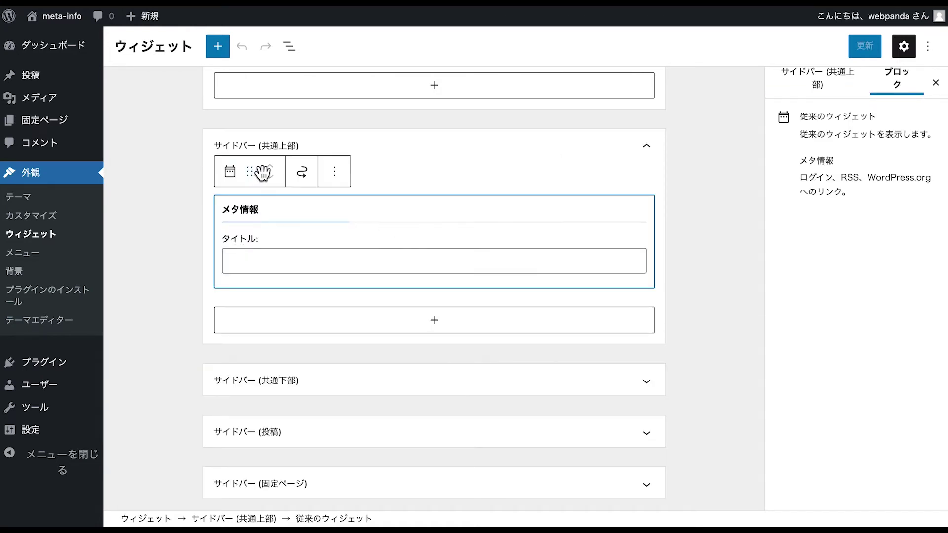
{"action": "left_click_drag", "start_coordinate": [250, 173], "coordinate": [273, 258]}
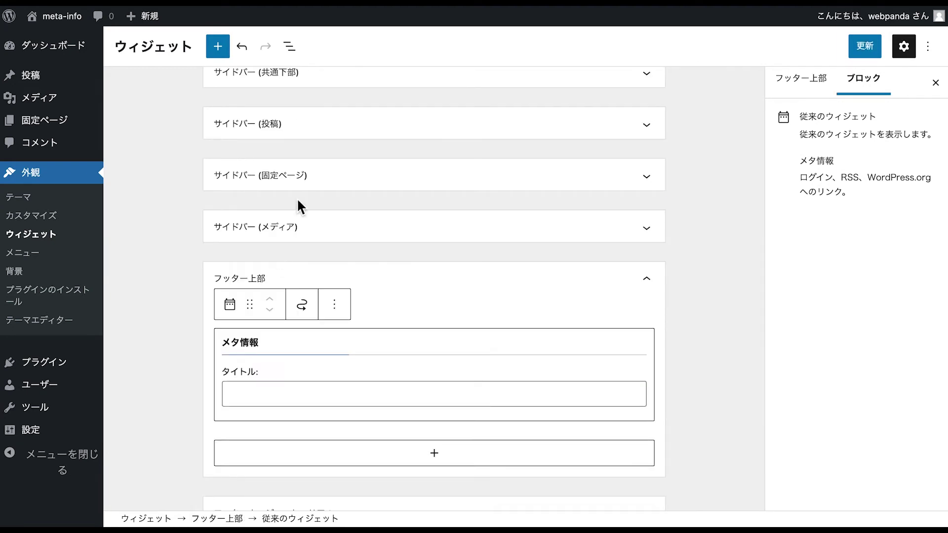
{"action": "left_click", "coordinate": [60, 22]}
{"action": "left_click", "coordinate": [464, 137]}
{"action": "left_click", "coordinate": [875, 49]}
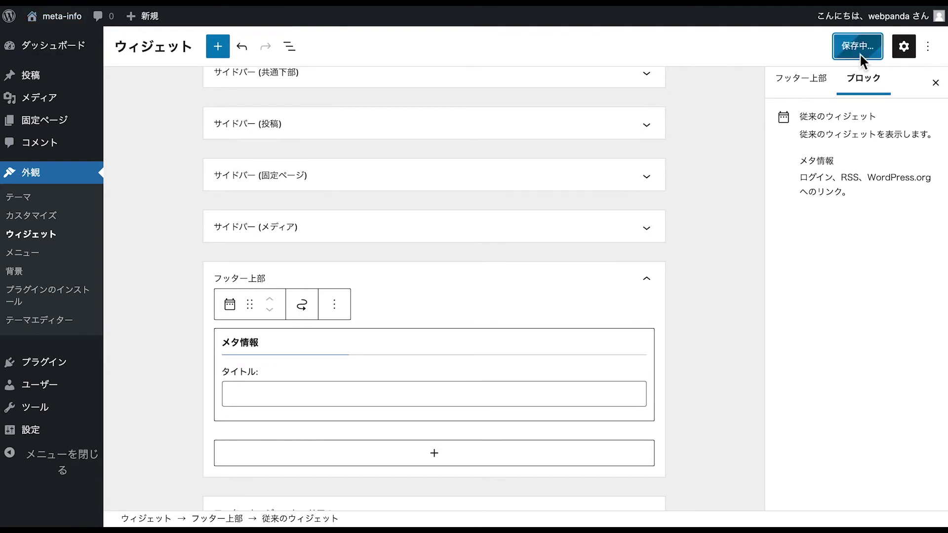
View the site's front page and check how the メタ情報 widget appears above the footer.
{"action": "left_click", "coordinate": [64, 24]}
{"action": "scroll", "coordinate": [213, 143], "scroll_direction": "down", "scroll_amount": 5}
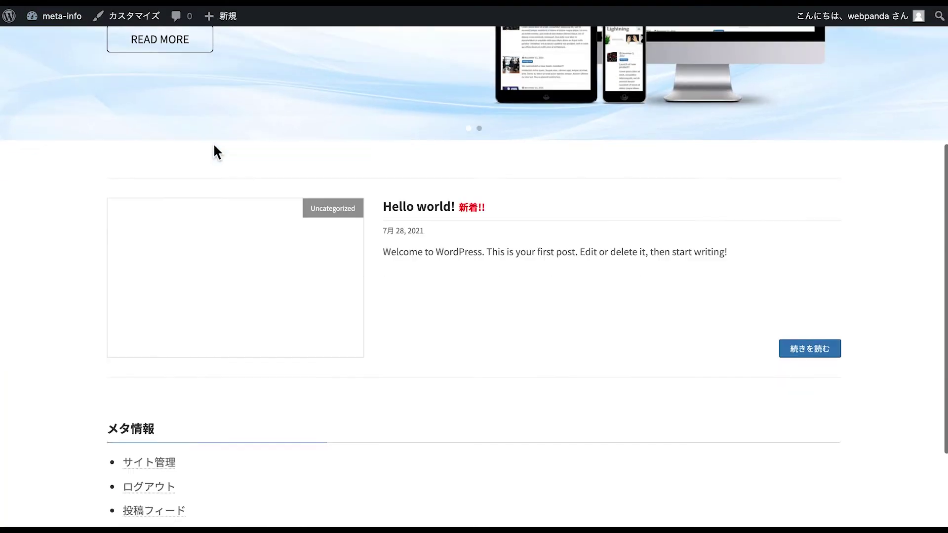
{"action": "scroll", "coordinate": [216, 151], "scroll_direction": "down", "scroll_amount": 3}
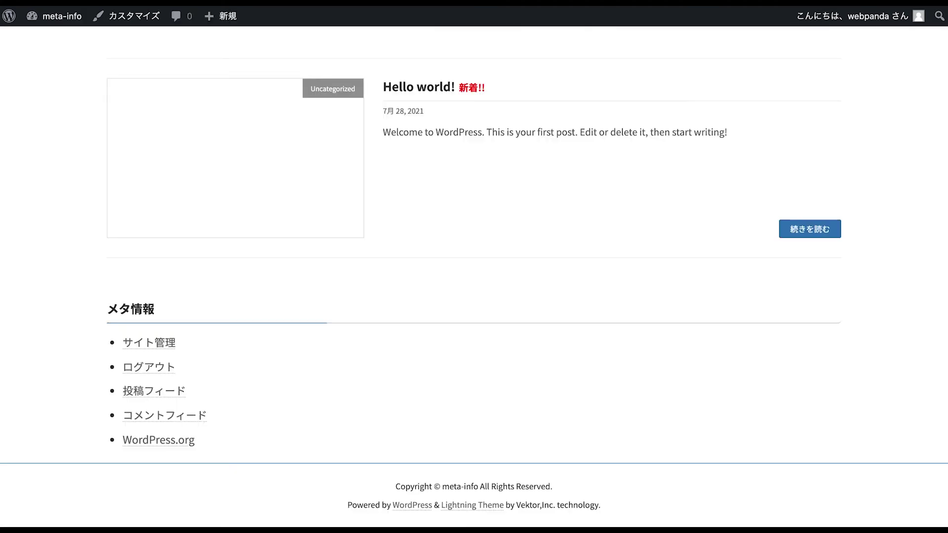
Reopen the widget settings and delete the メタ情報 block from the フッター上部 area.
{"action": "left_click", "coordinate": [62, 16]}
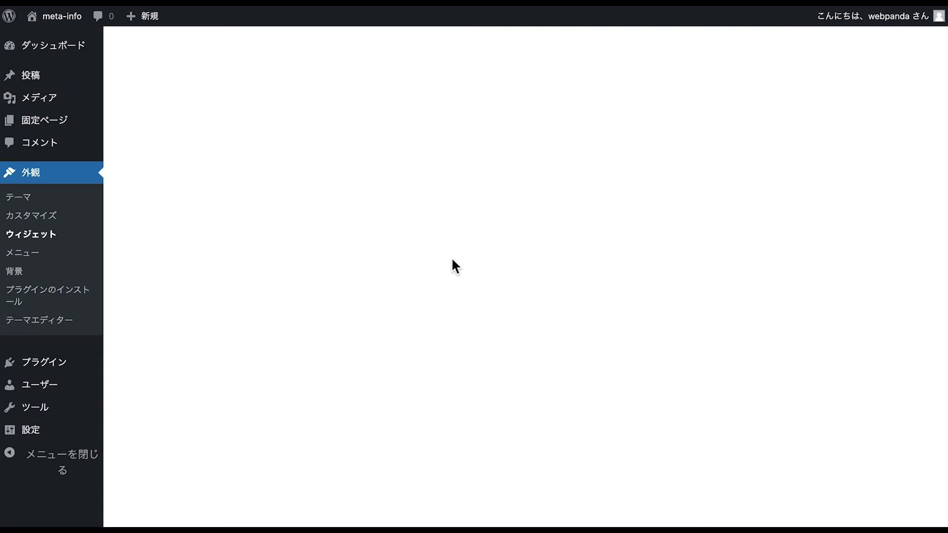
{"action": "scroll", "coordinate": [409, 275], "scroll_direction": "down", "scroll_amount": 6}
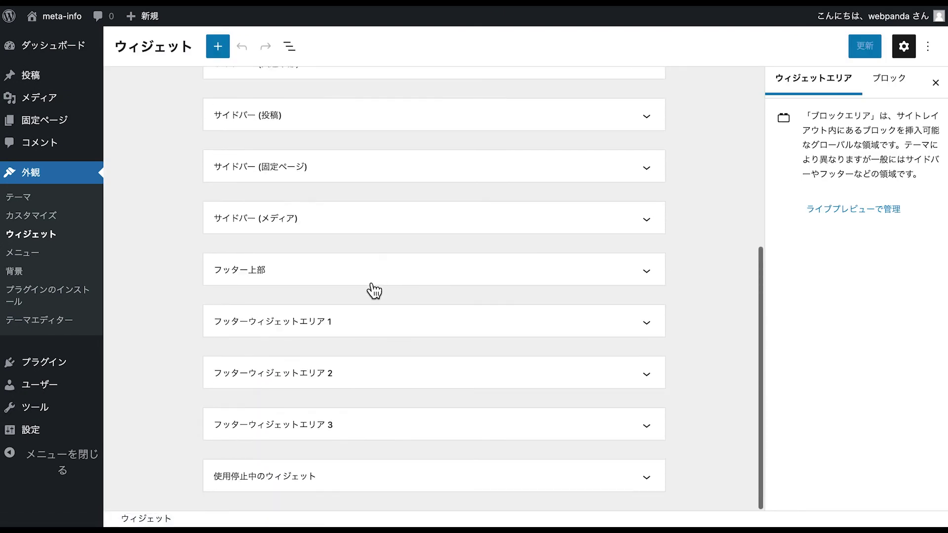
{"action": "left_click", "coordinate": [372, 285]}
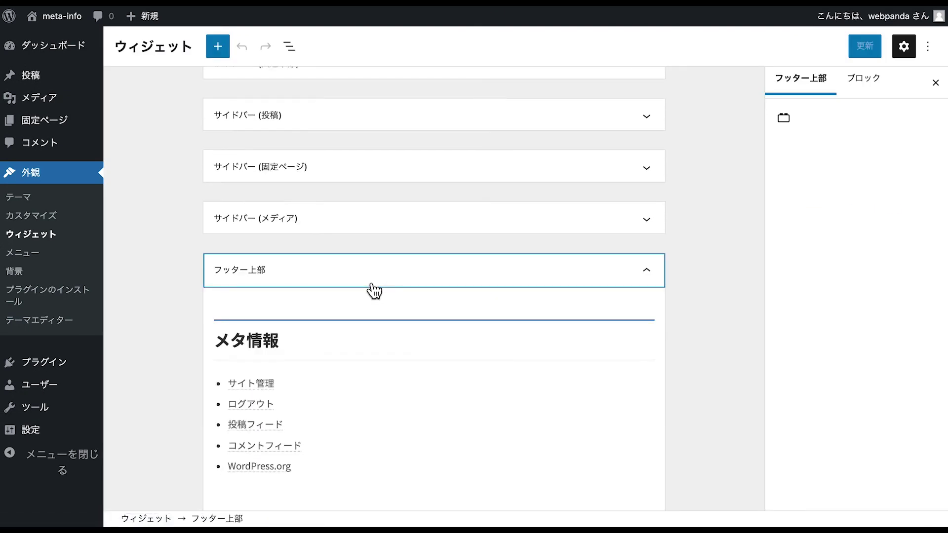
{"action": "left_click", "coordinate": [601, 340]}
{"action": "scroll", "coordinate": [568, 333], "scroll_direction": "down", "scroll_amount": 1}
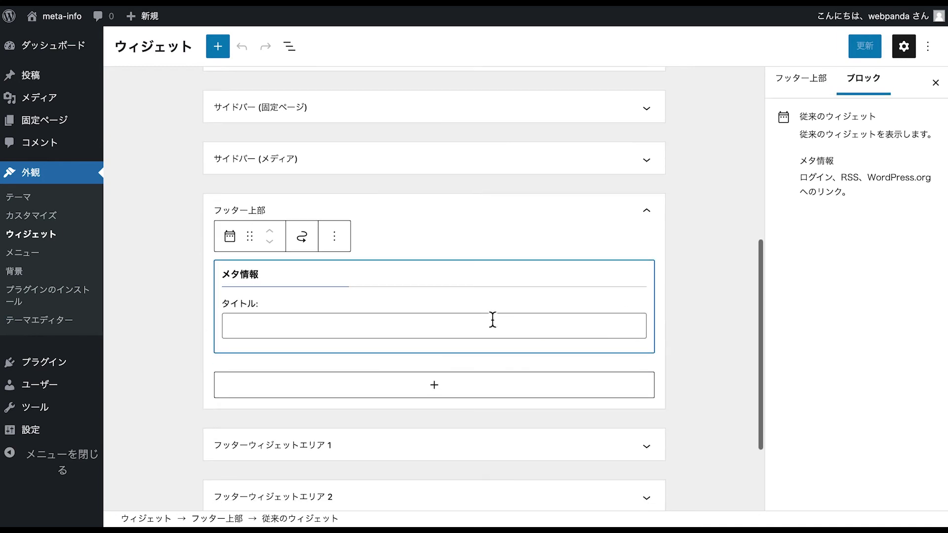
{"action": "left_click", "coordinate": [340, 239]}
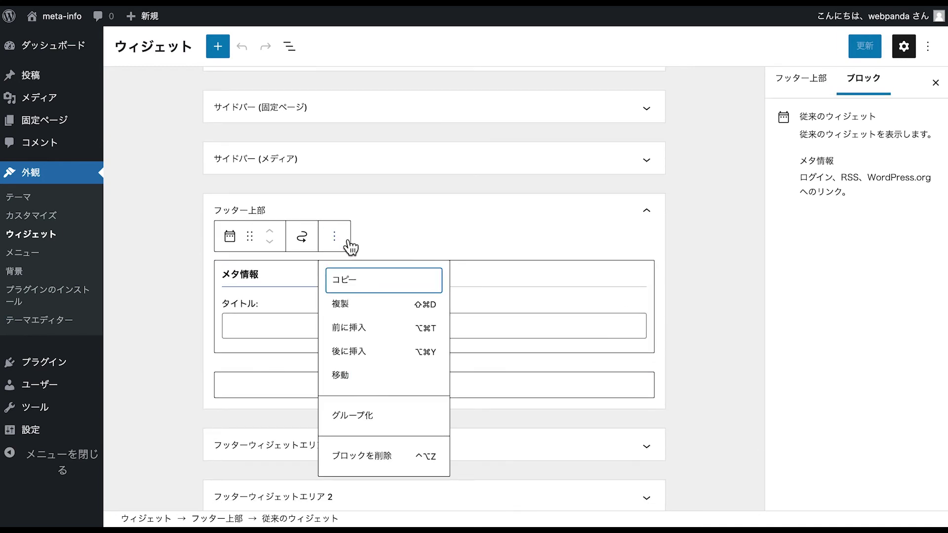
{"action": "left_click", "coordinate": [372, 456]}
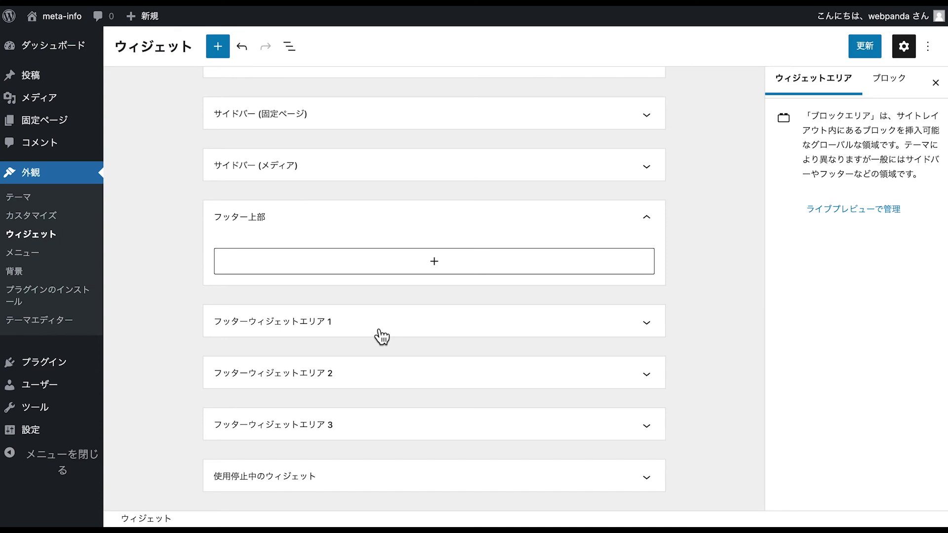
Expand the サイドバー (共通上部) area and display the full list of blocks that can be added to it.
{"action": "scroll", "coordinate": [382, 337], "scroll_direction": "up", "scroll_amount": 4}
{"action": "scroll", "coordinate": [382, 338], "scroll_direction": "up", "scroll_amount": 1}
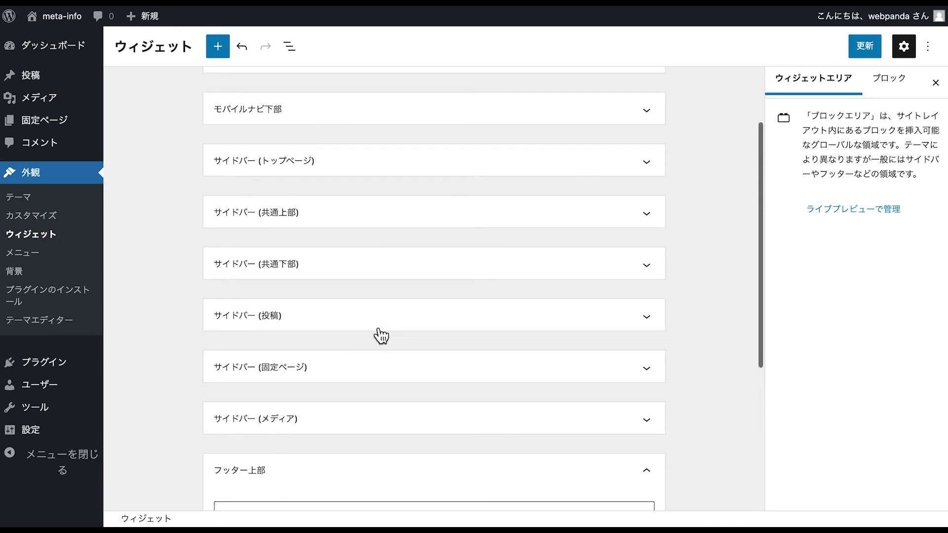
{"action": "left_click", "coordinate": [402, 214]}
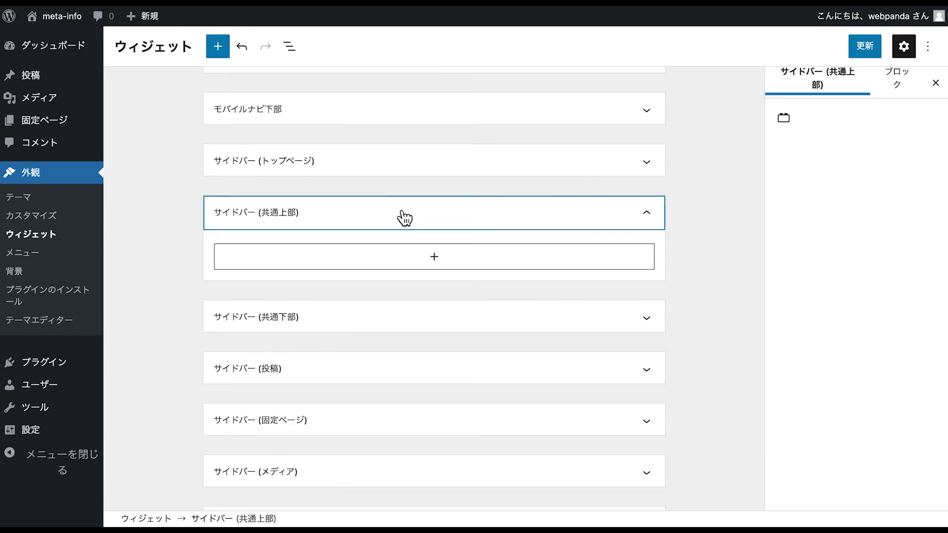
{"action": "left_click", "coordinate": [447, 269]}
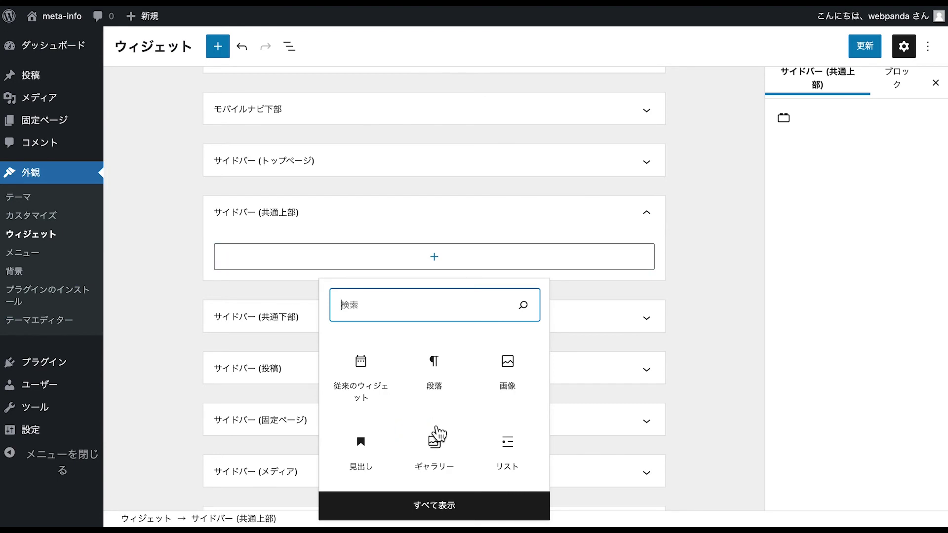
{"action": "left_click", "coordinate": [280, 215]}
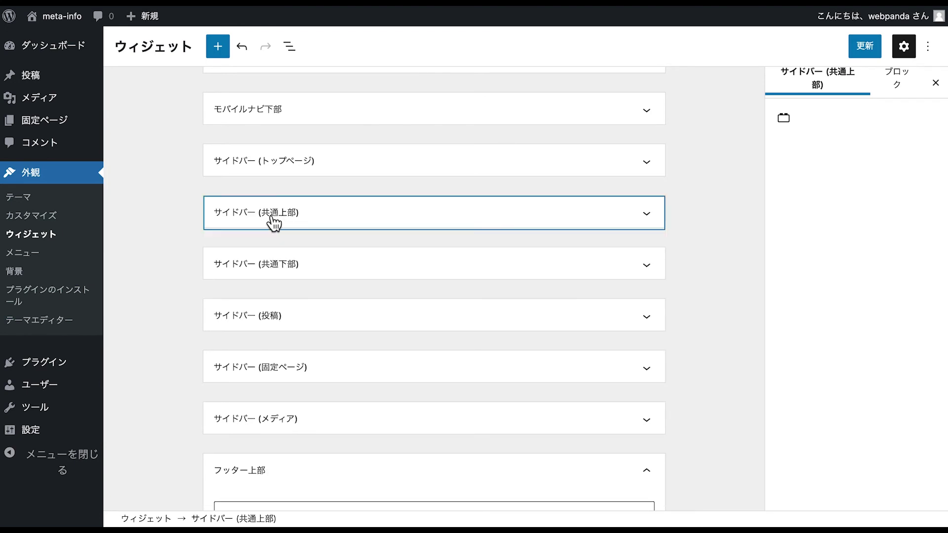
{"action": "left_click", "coordinate": [309, 215]}
{"action": "left_click", "coordinate": [437, 257]}
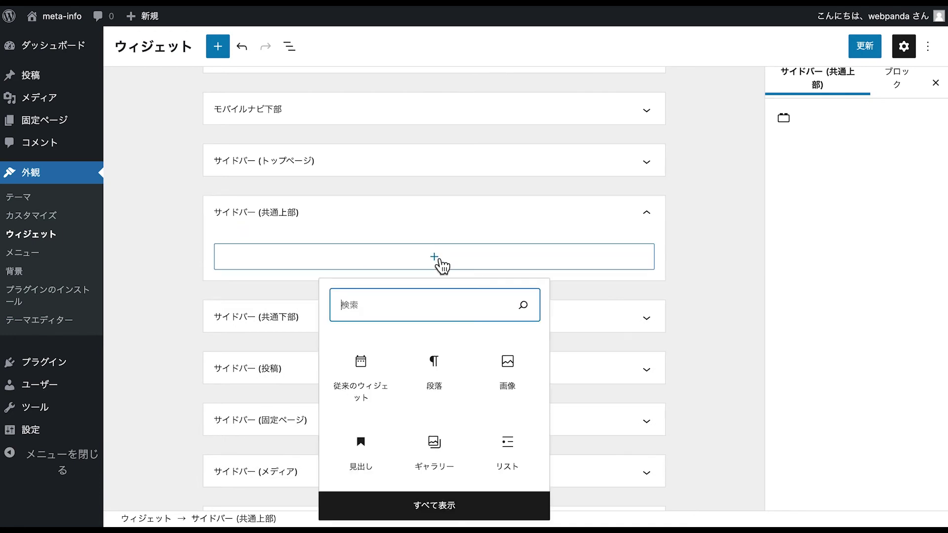
{"action": "left_click", "coordinate": [435, 506]}
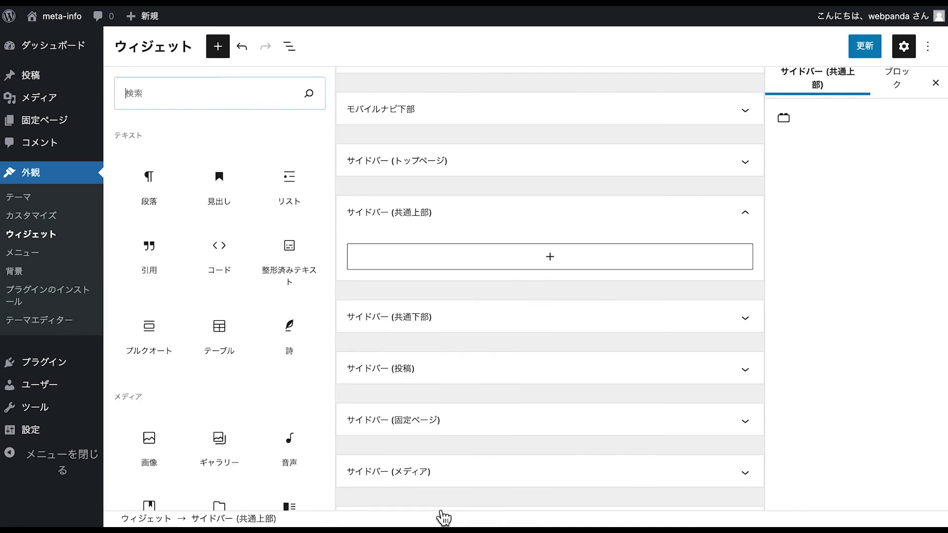
Add the メタ情報 widget to the サイドバー (共通上部) area and delete it again.
{"action": "scroll", "coordinate": [251, 372], "scroll_direction": "down", "scroll_amount": 3}
{"action": "scroll", "coordinate": [257, 383], "scroll_direction": "down", "scroll_amount": 8}
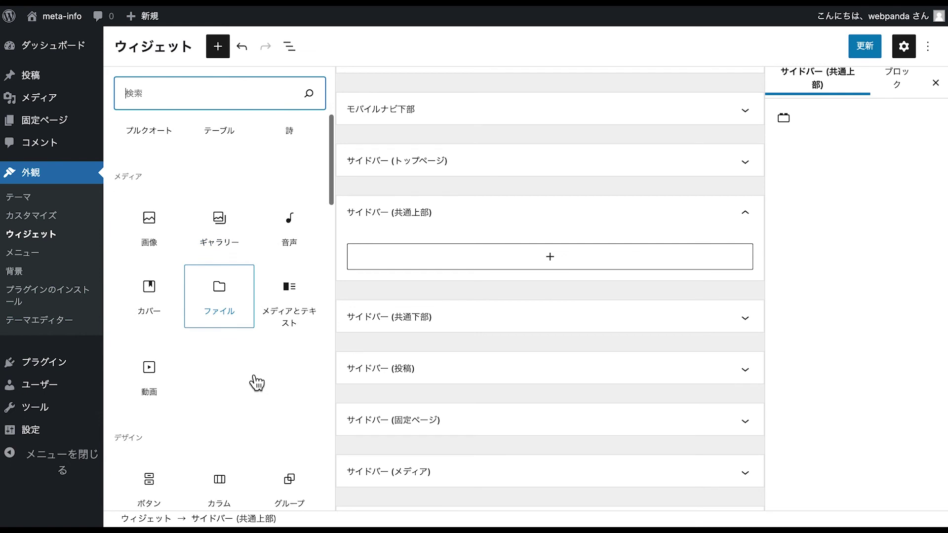
{"action": "scroll", "coordinate": [255, 380], "scroll_direction": "down", "scroll_amount": 4}
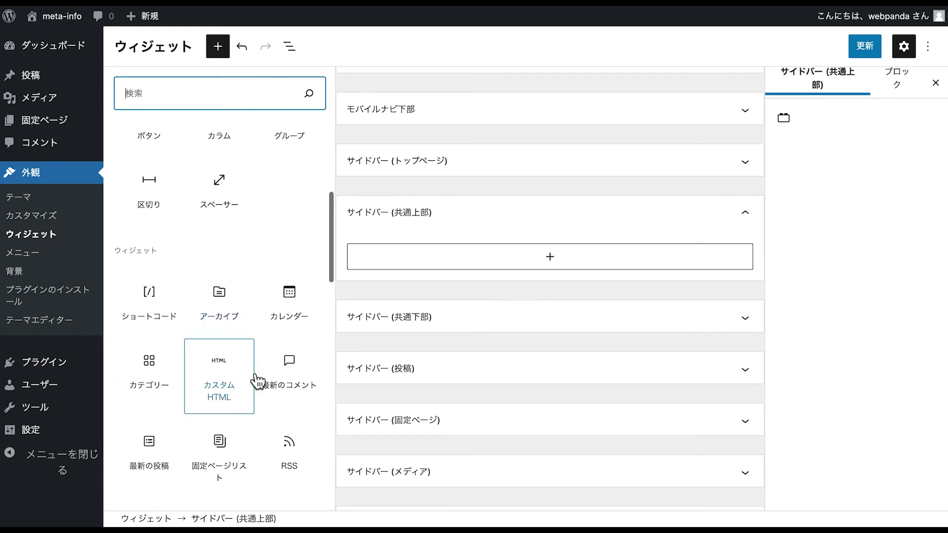
{"action": "scroll", "coordinate": [257, 381], "scroll_direction": "down", "scroll_amount": 3}
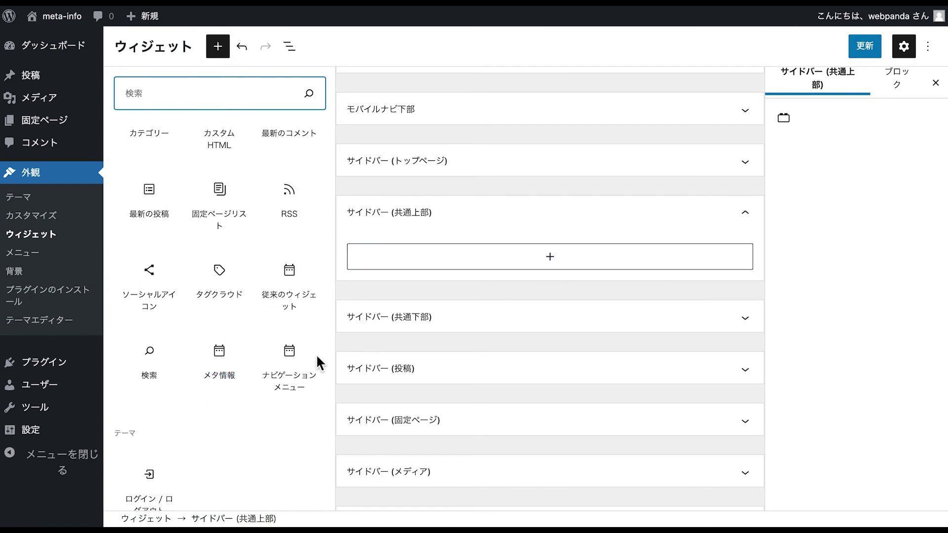
{"action": "left_click", "coordinate": [225, 370]}
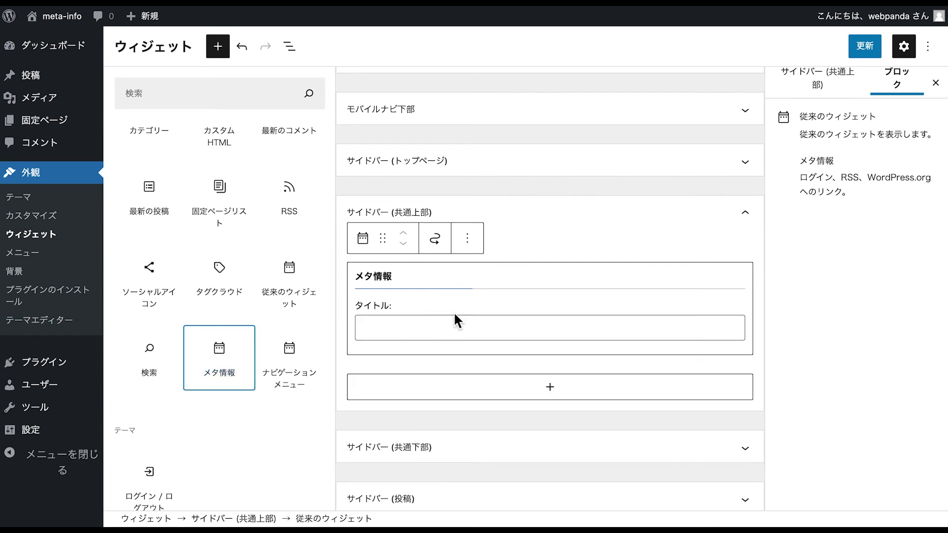
{"action": "left_click", "coordinate": [454, 313]}
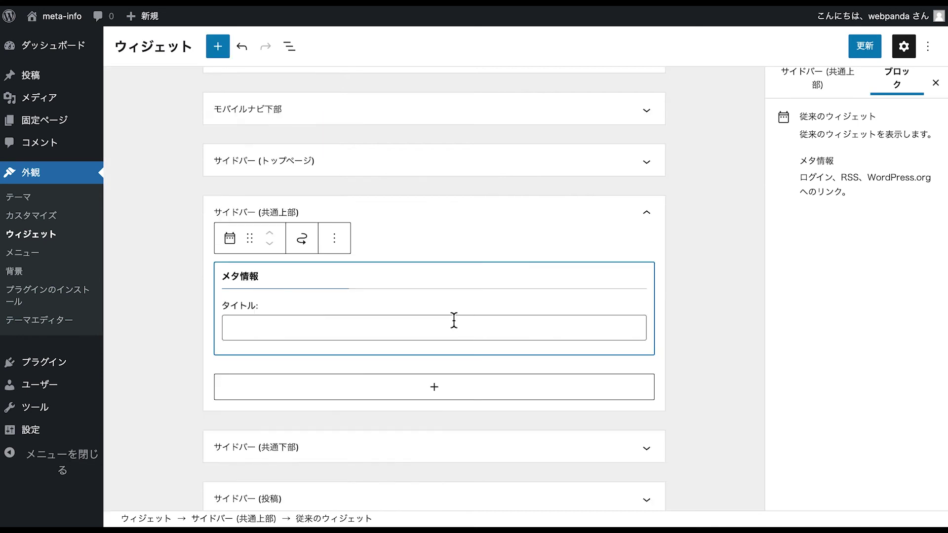
{"action": "left_click", "coordinate": [337, 242]}
{"action": "left_click", "coordinate": [370, 457]}
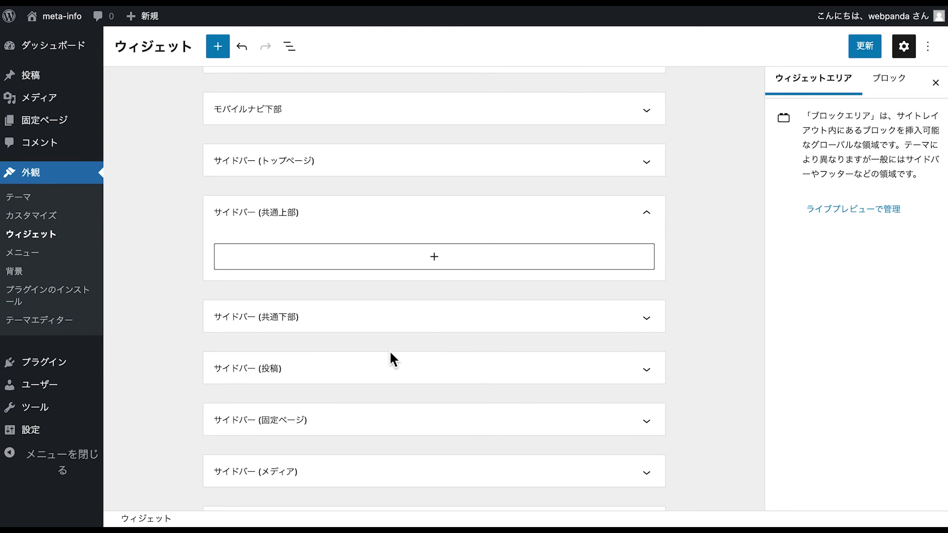
Save the widget changes and collapse the モバイルナビ上部 and サイドバー (共通上部) areas.
{"action": "scroll", "coordinate": [340, 298], "scroll_direction": "up", "scroll_amount": 2}
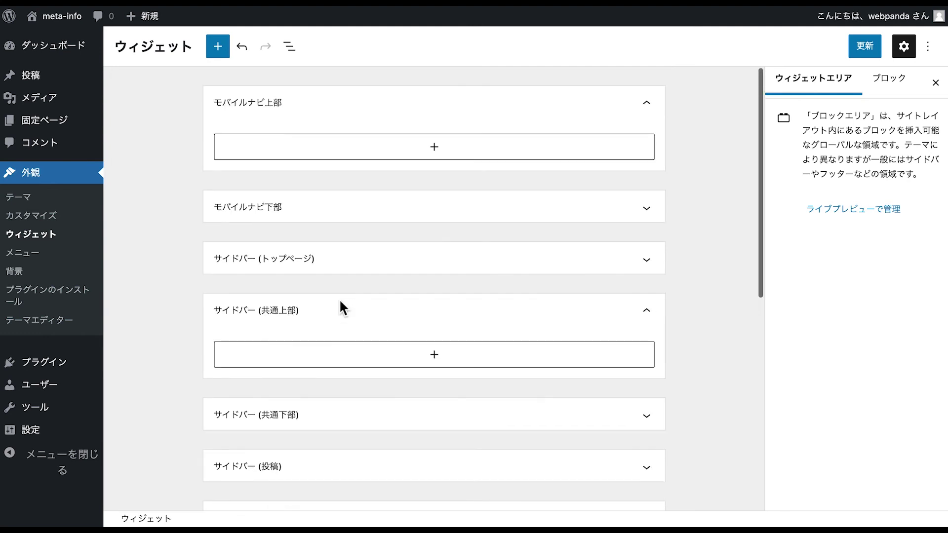
{"action": "left_click", "coordinate": [30, 198]}
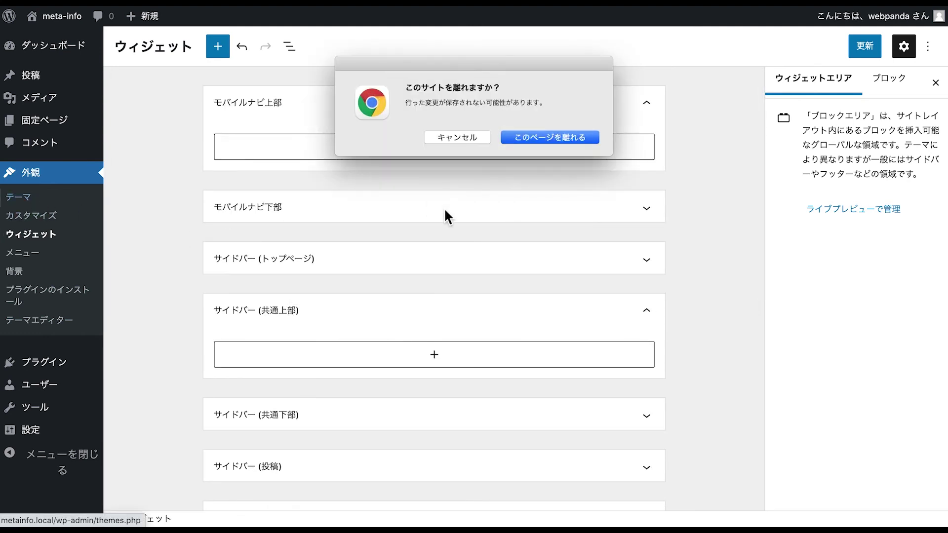
{"action": "left_click", "coordinate": [454, 138]}
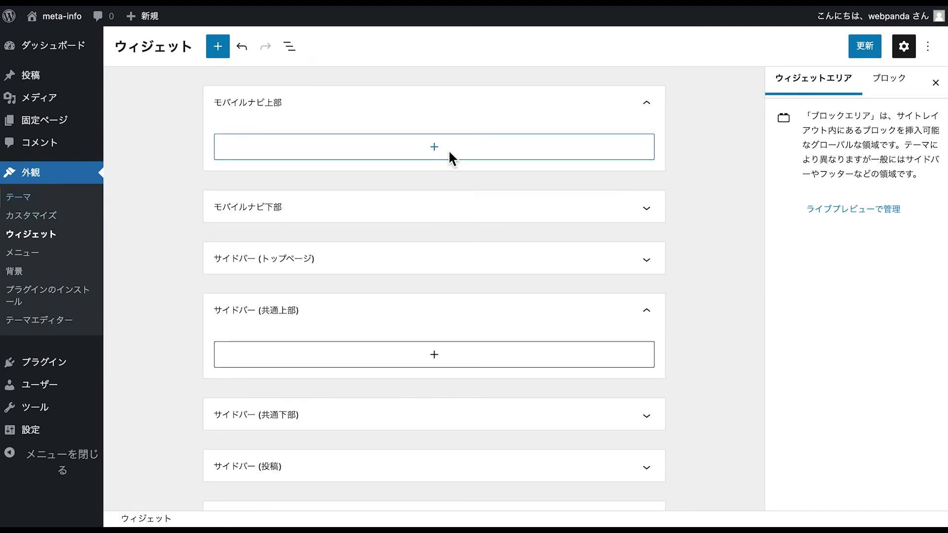
{"action": "left_click", "coordinate": [863, 50]}
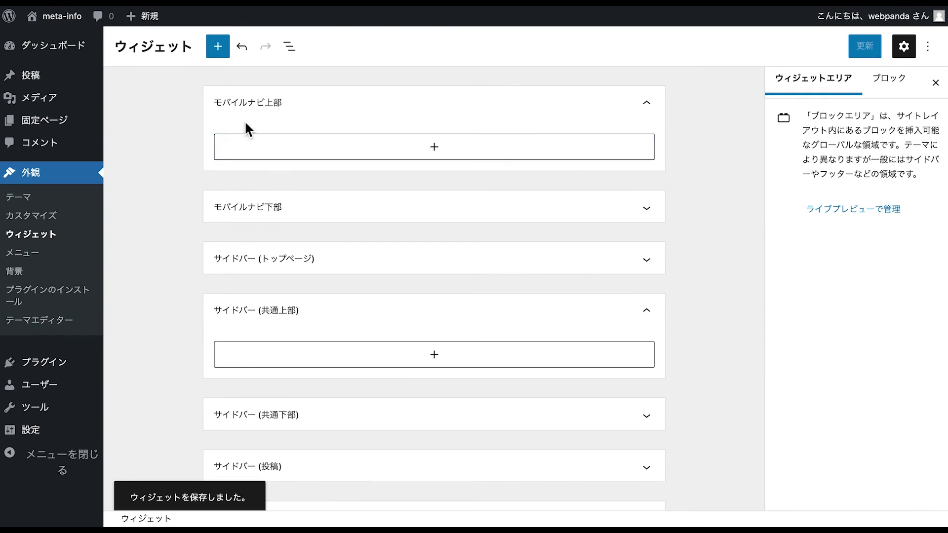
{"action": "left_click", "coordinate": [660, 102]}
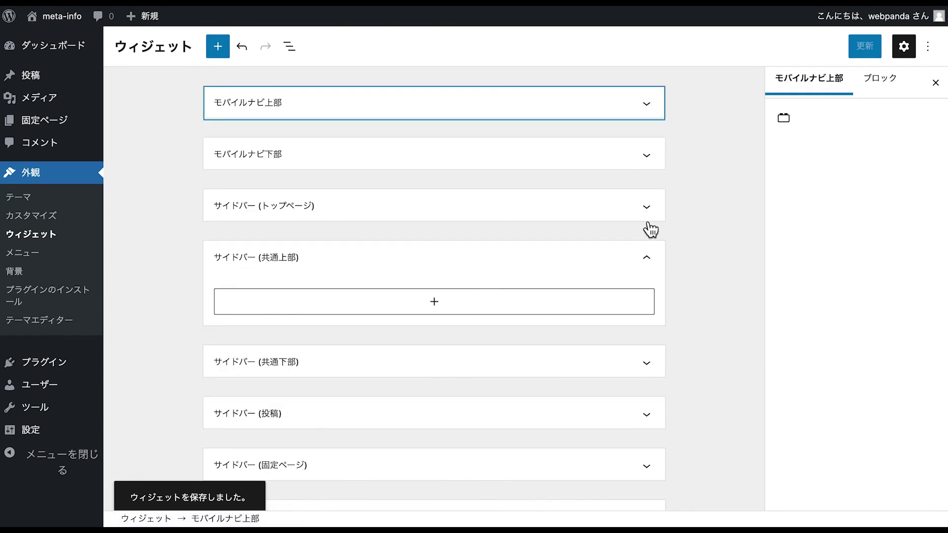
{"action": "left_click", "coordinate": [649, 261]}
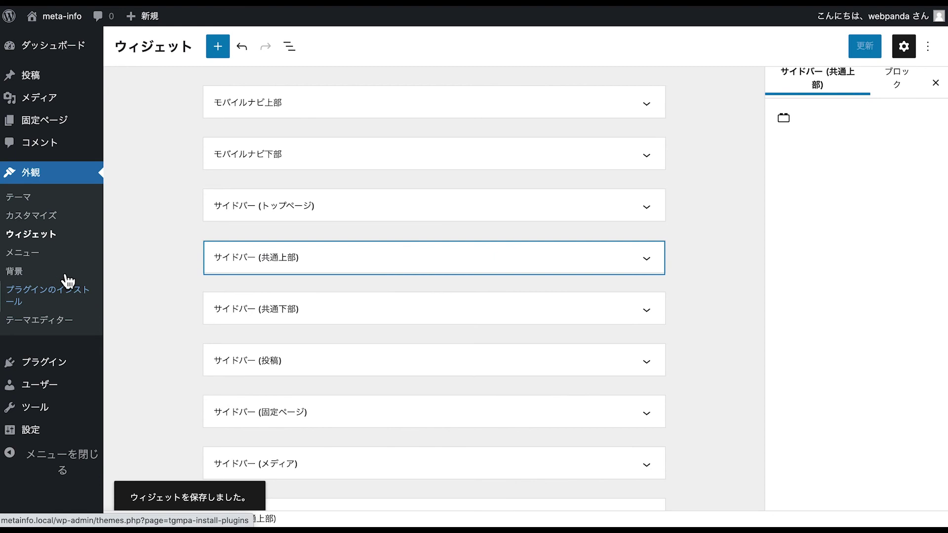
Switch the site's theme to Twenty Twenty-One and open the widget settings.
{"action": "left_click", "coordinate": [35, 198]}
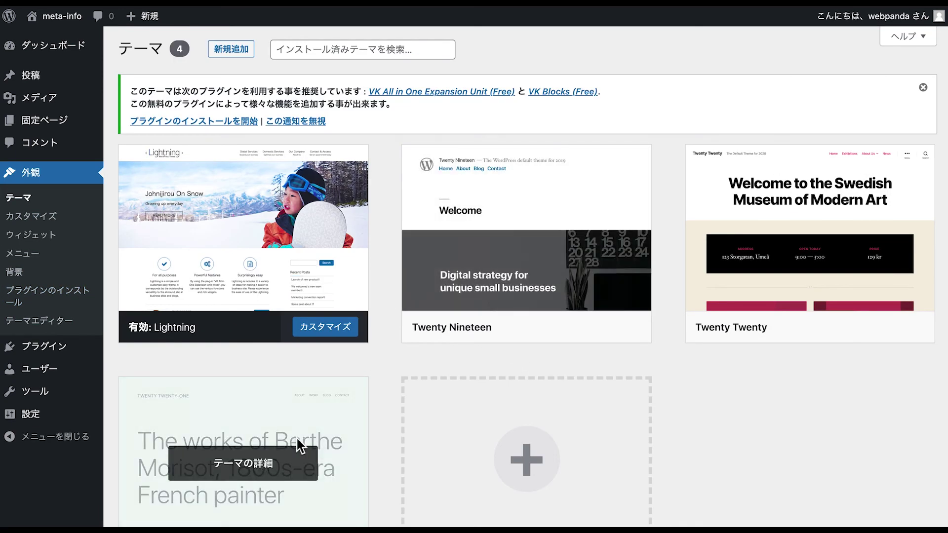
{"action": "left_click", "coordinate": [303, 449]}
{"action": "left_click", "coordinate": [489, 501]}
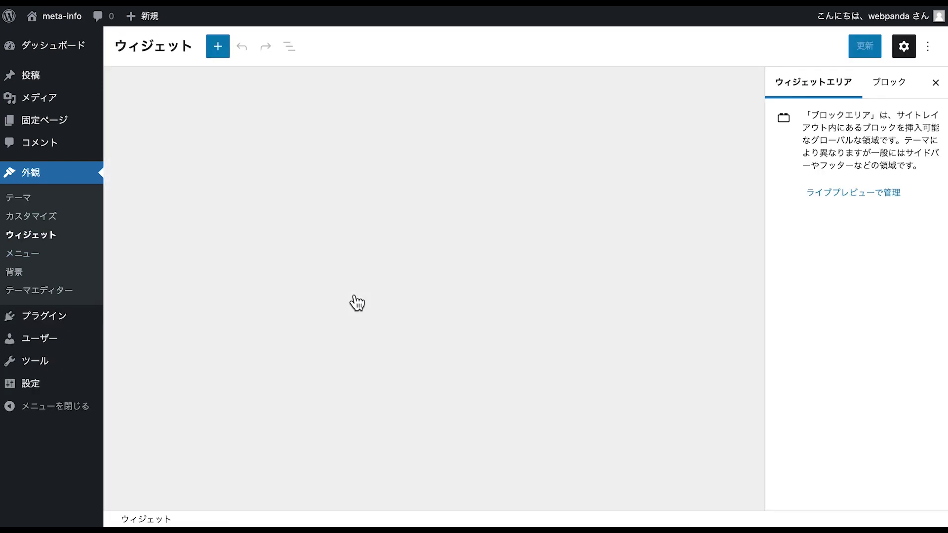
Examine the blocks in the フッター area and check the フッター and 使用停止中のウィジェット areas.
{"action": "scroll", "coordinate": [508, 318], "scroll_direction": "down", "scroll_amount": 4}
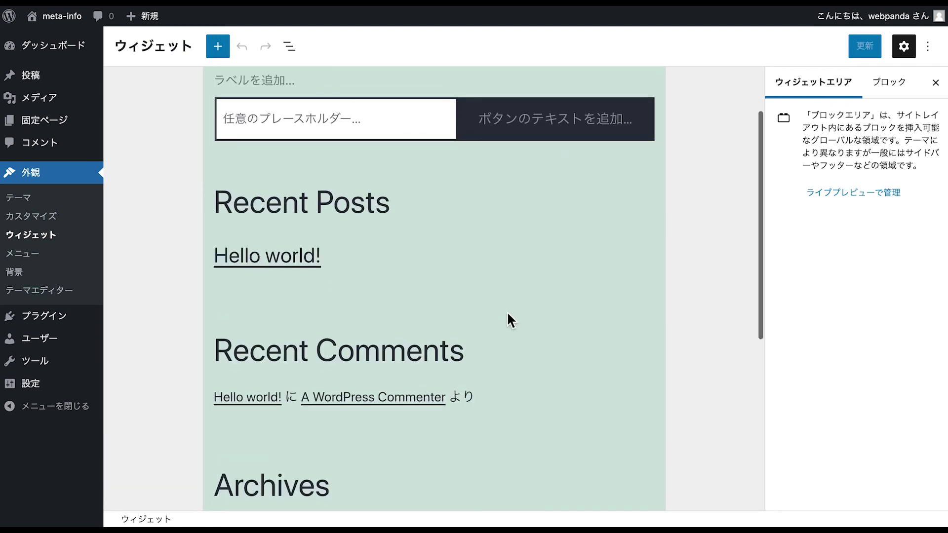
{"action": "scroll", "coordinate": [564, 203], "scroll_direction": "up", "scroll_amount": 4}
{"action": "left_click", "coordinate": [657, 102]}
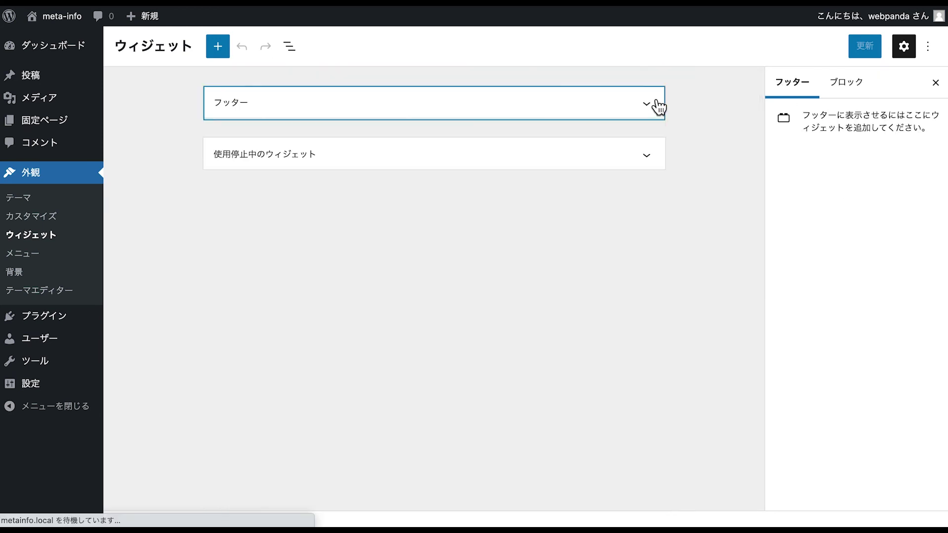
{"action": "left_click", "coordinate": [657, 169]}
{"action": "left_click", "coordinate": [656, 170]}
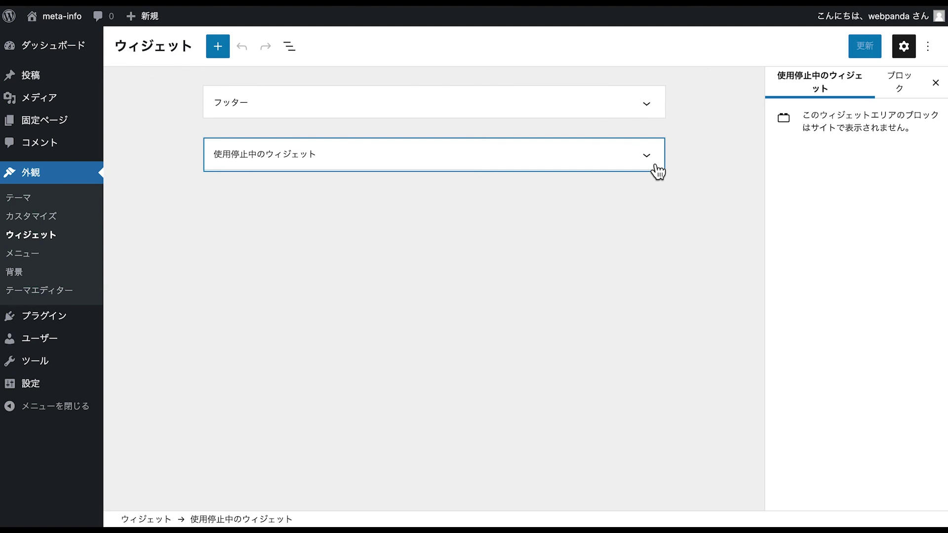
{"action": "left_click", "coordinate": [654, 110]}
{"action": "left_click", "coordinate": [650, 99]}
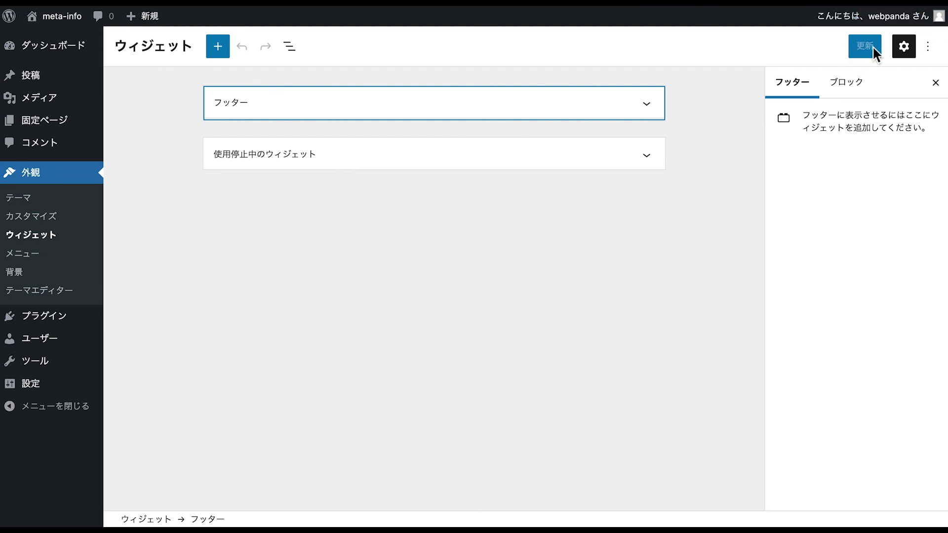
{"action": "left_click", "coordinate": [724, 191]}
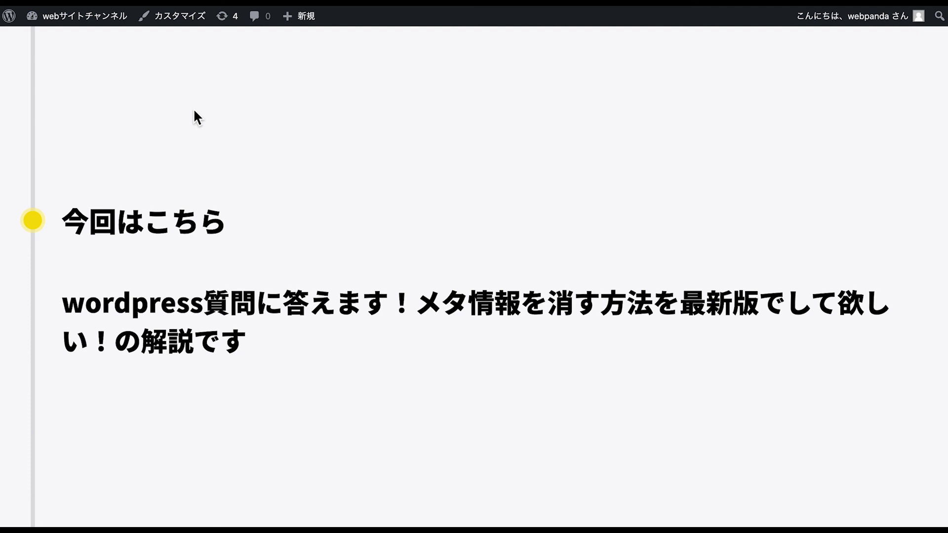
{"action": "scroll", "coordinate": [237, 138], "scroll_direction": "down", "scroll_amount": 10}
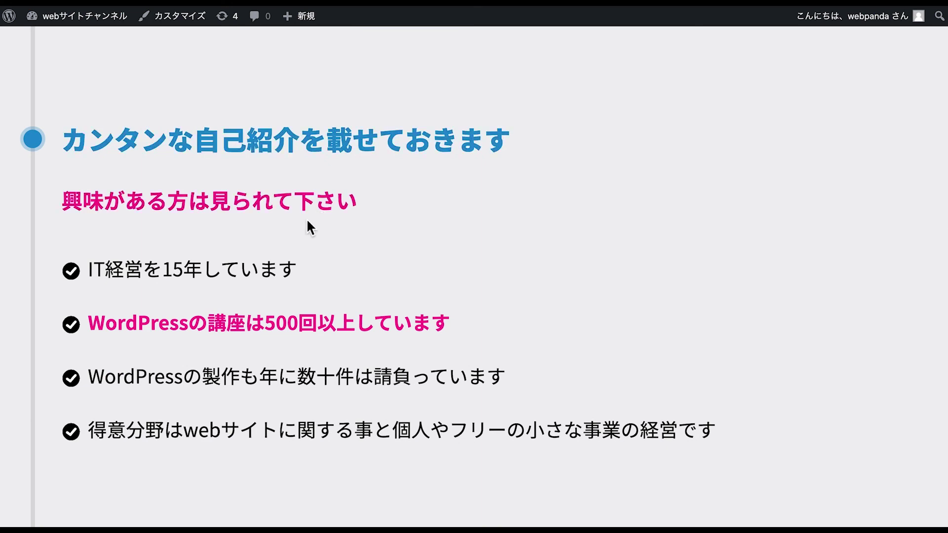
{"action": "scroll", "coordinate": [306, 218], "scroll_direction": "down", "scroll_amount": 10}
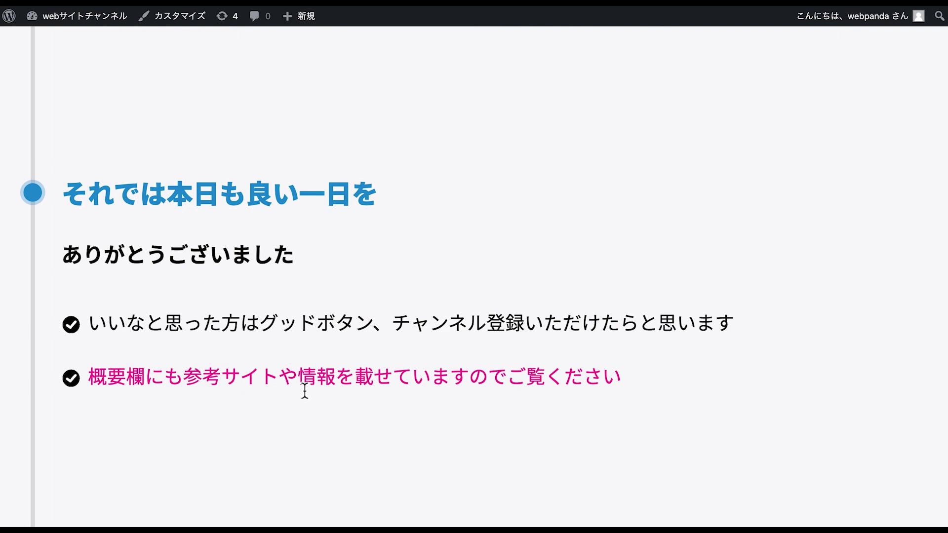
{"action": "scroll", "coordinate": [304, 390], "scroll_direction": "down", "scroll_amount": 10}
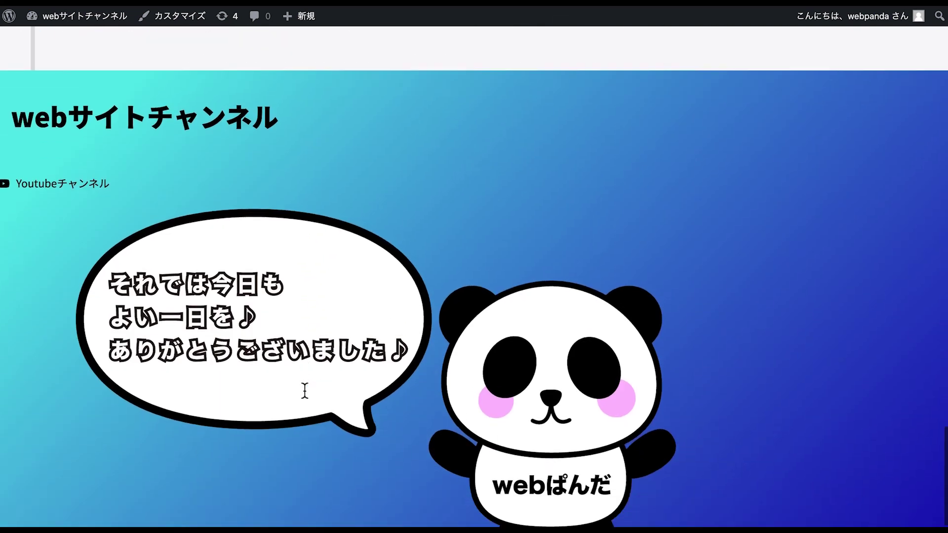